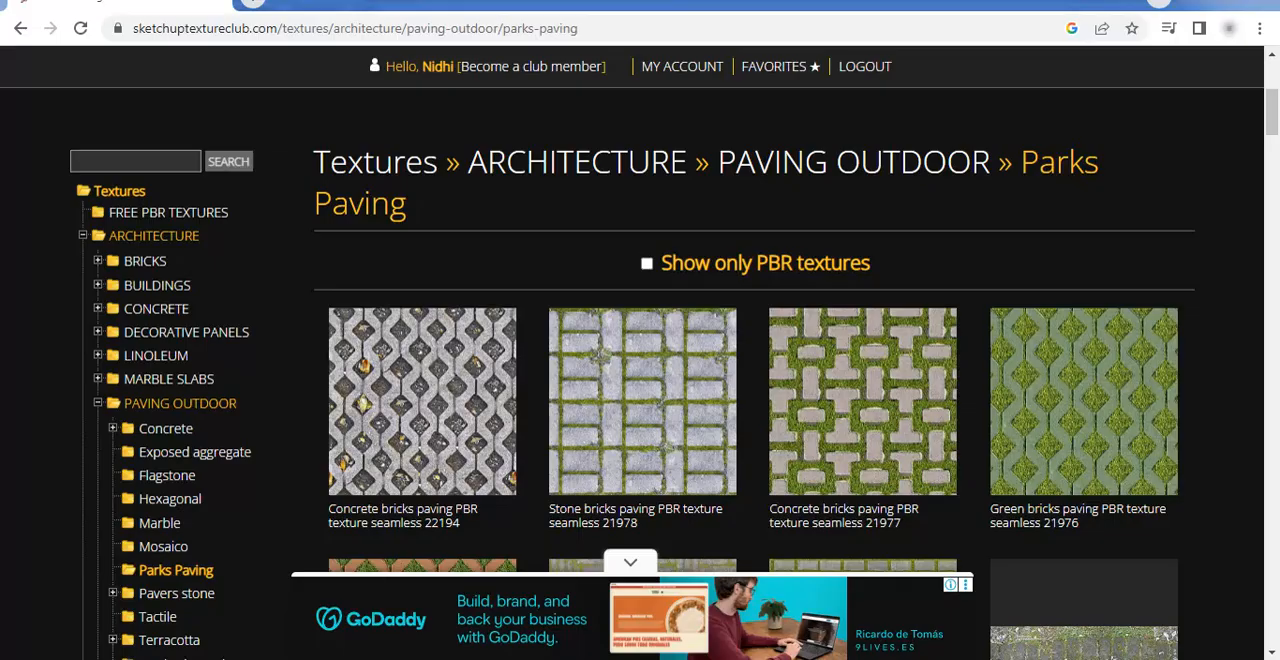
Open the Stone bricks paving PBR texture seamless 21978 under Parks Paving and download its free-user 1024x1024 version
scroll(342, 318, up, 4)
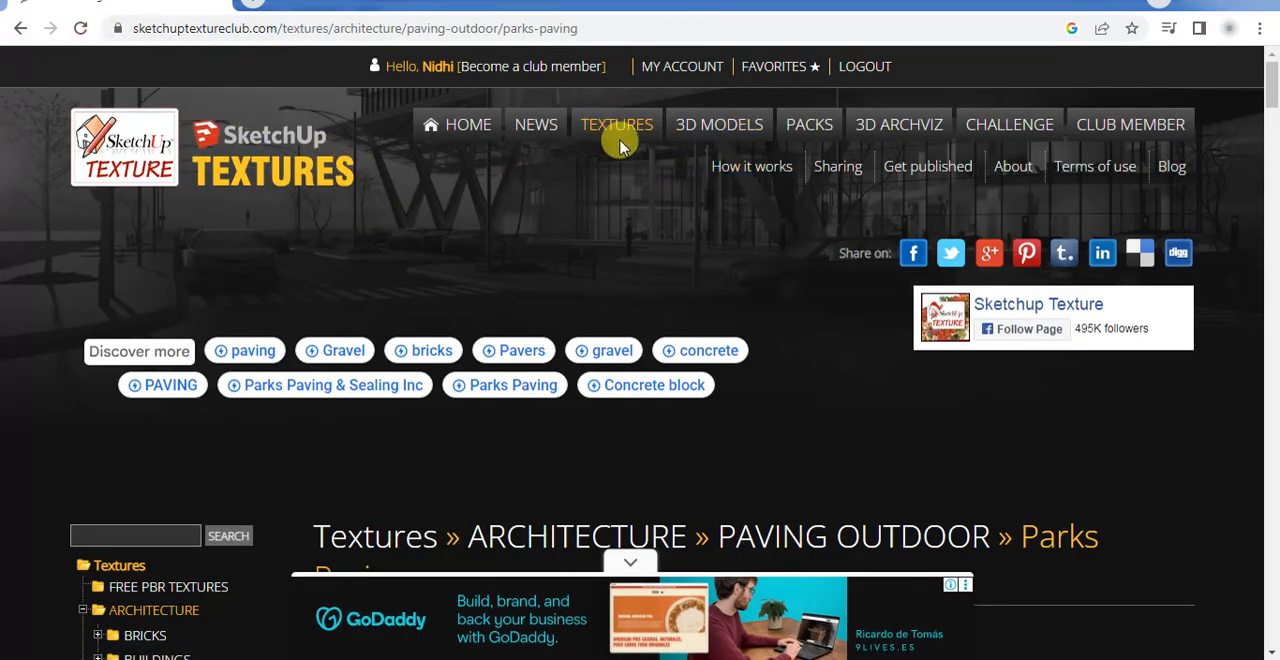
scroll(63, 309, down, 4)
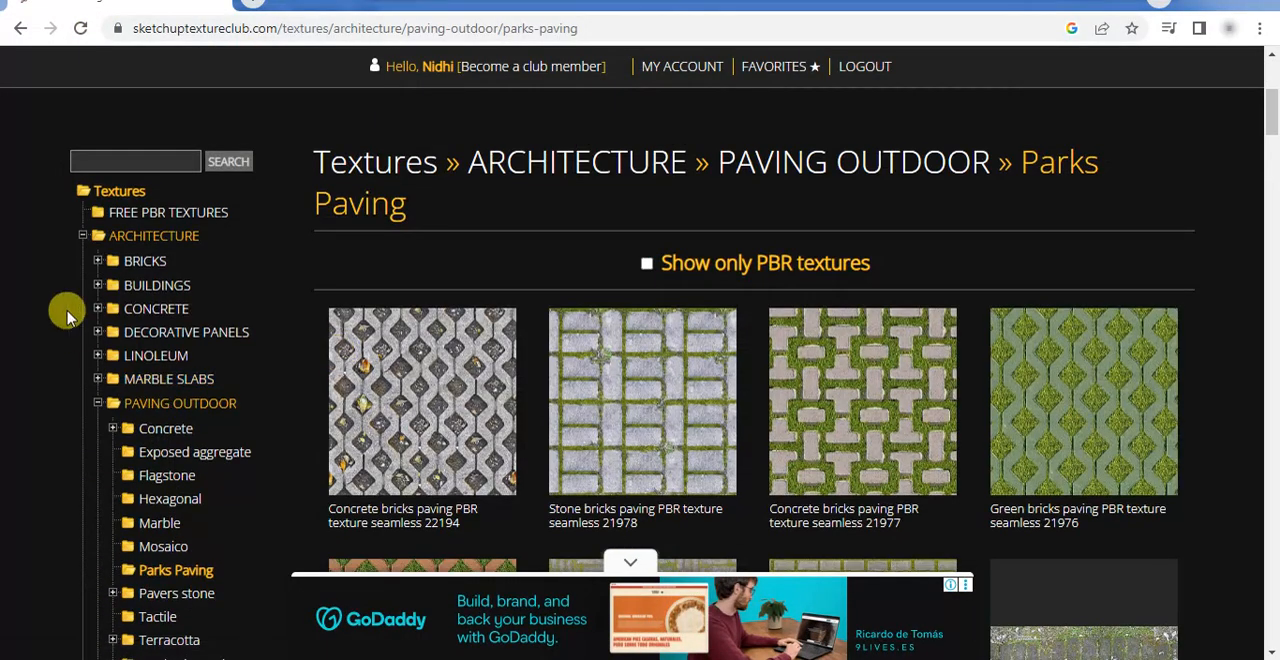
scroll(171, 371, down, 3)
scroll(176, 562, down, 2)
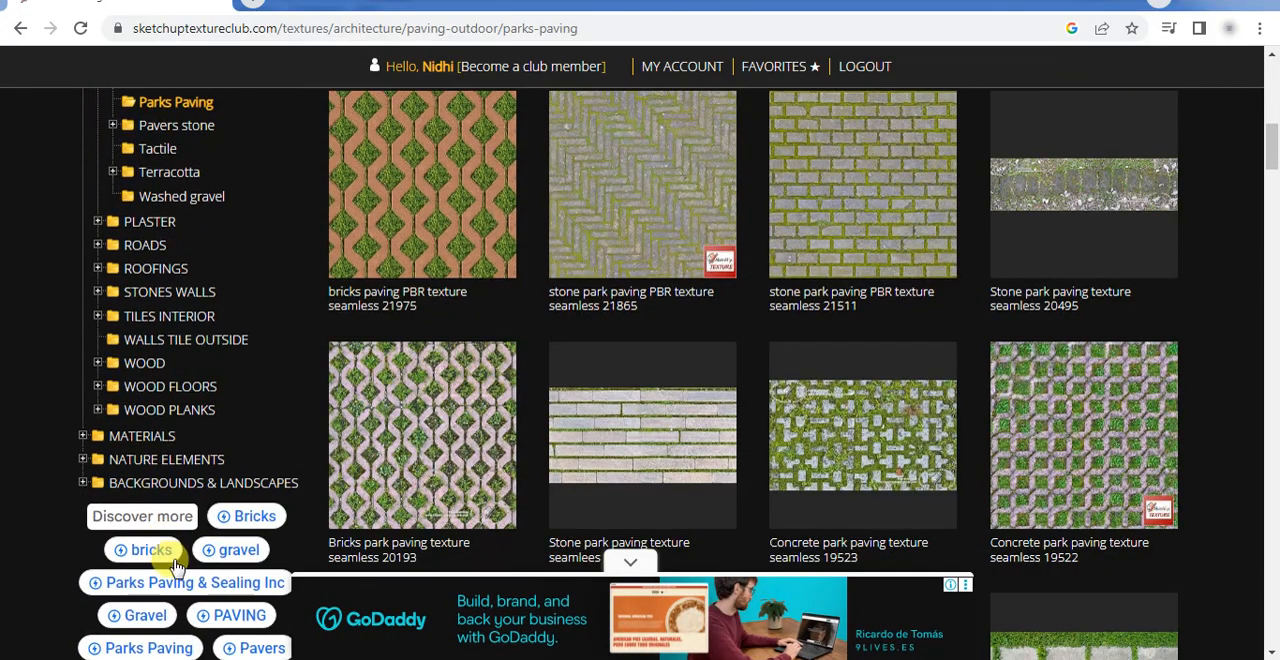
scroll(175, 555, up, 4)
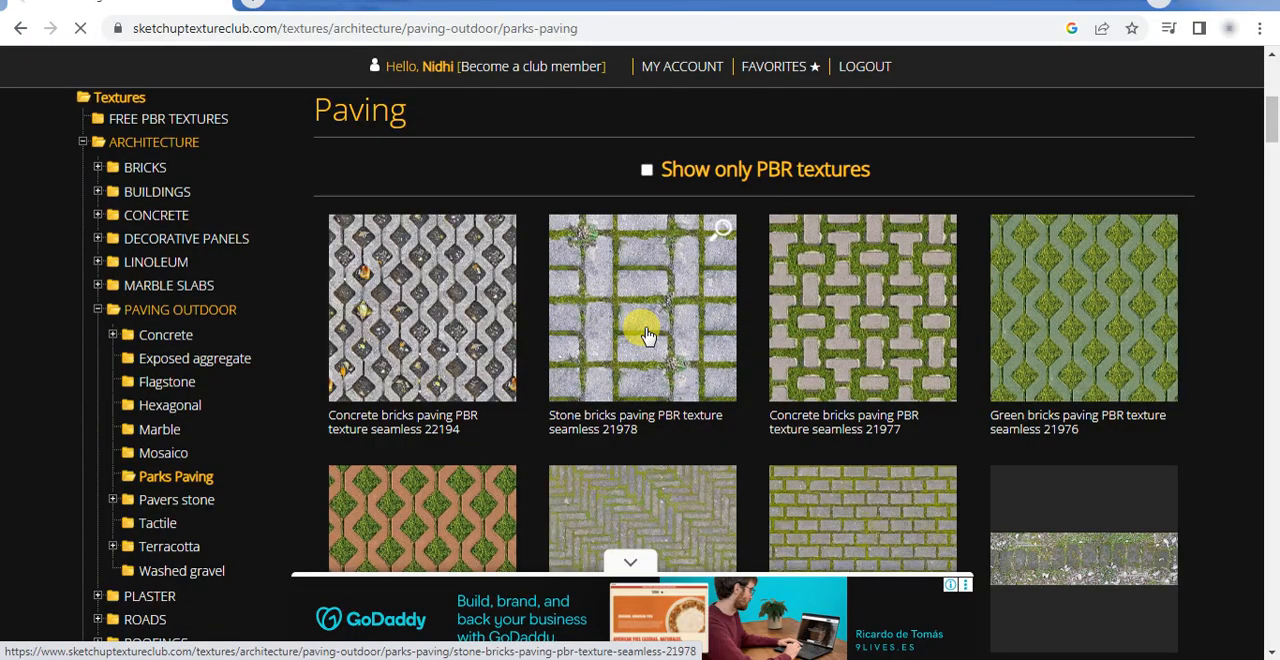
click(643, 428)
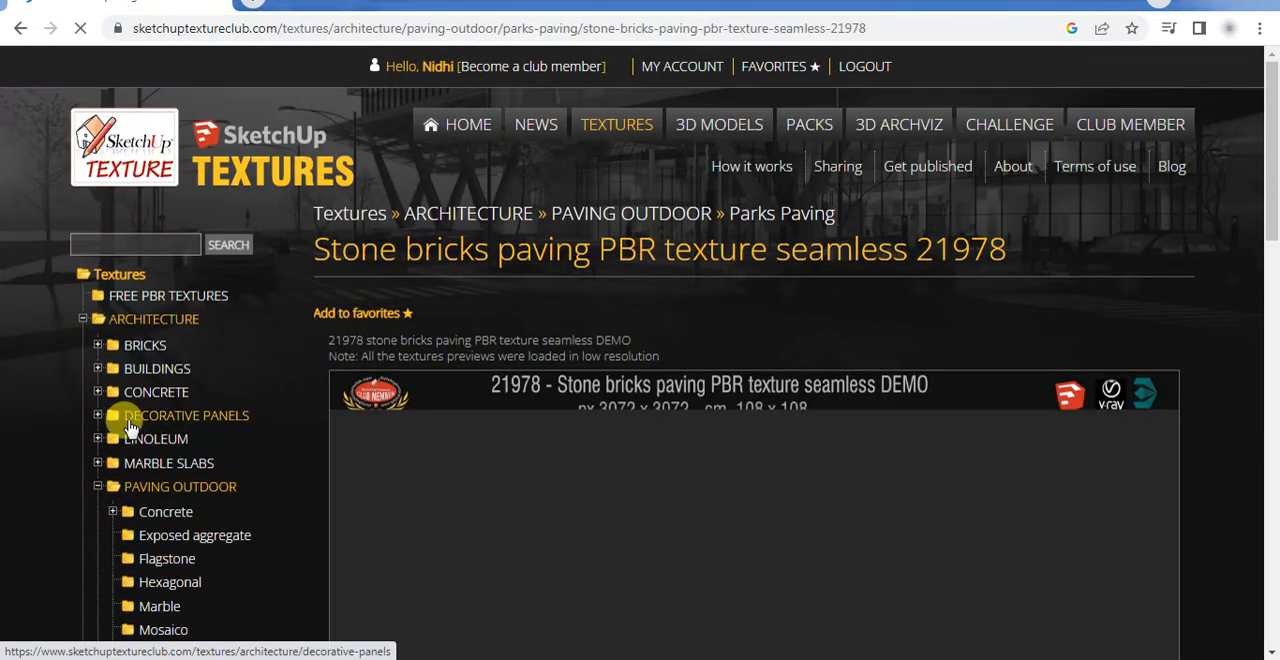
scroll(323, 386, down, 5)
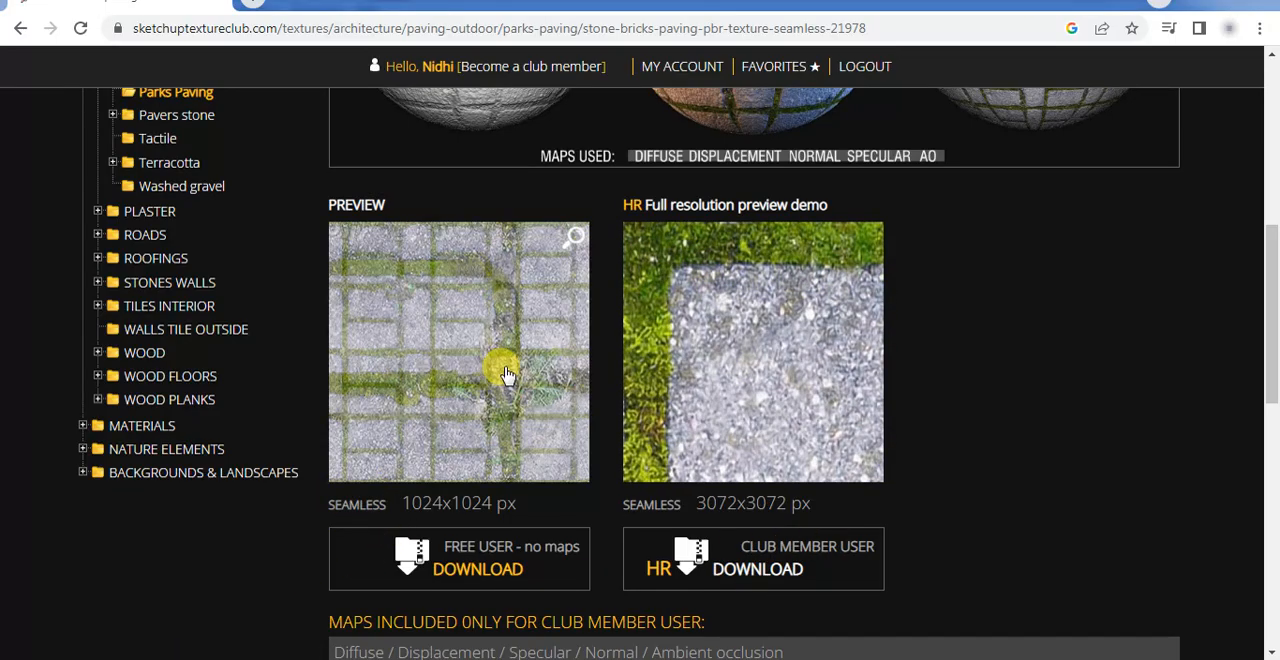
click(447, 573)
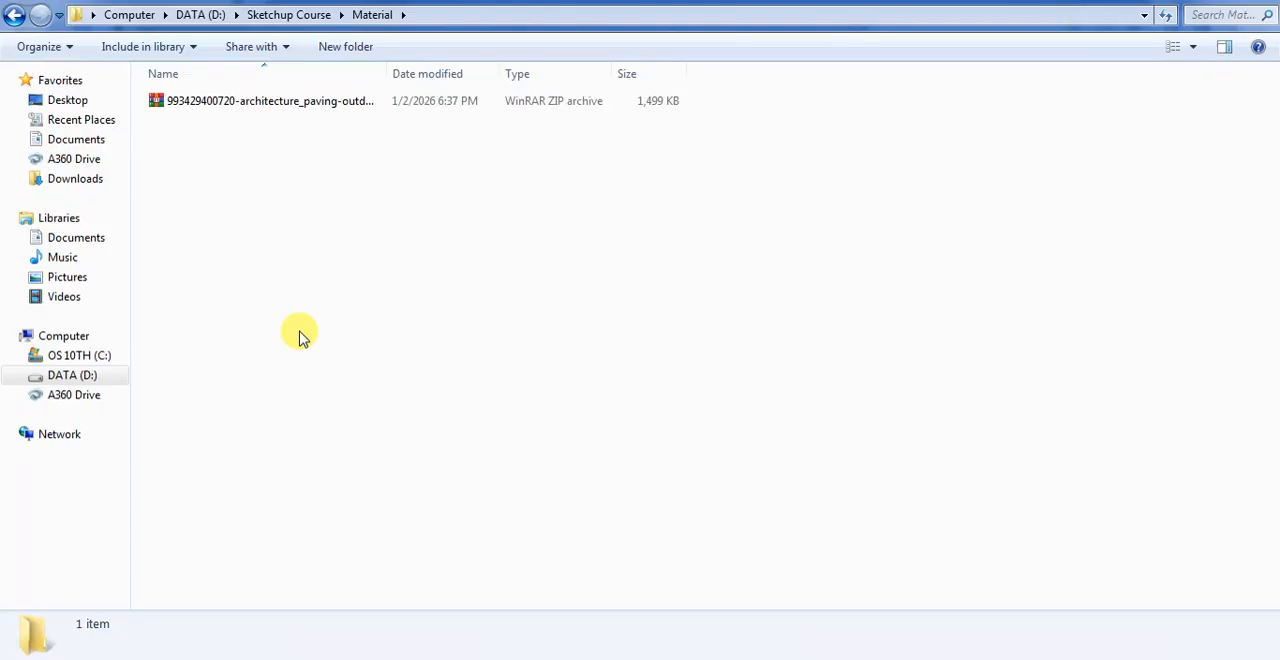
Extract the downloaded paving archive into the Material folder and preview the stone bricks image
click(266, 102)
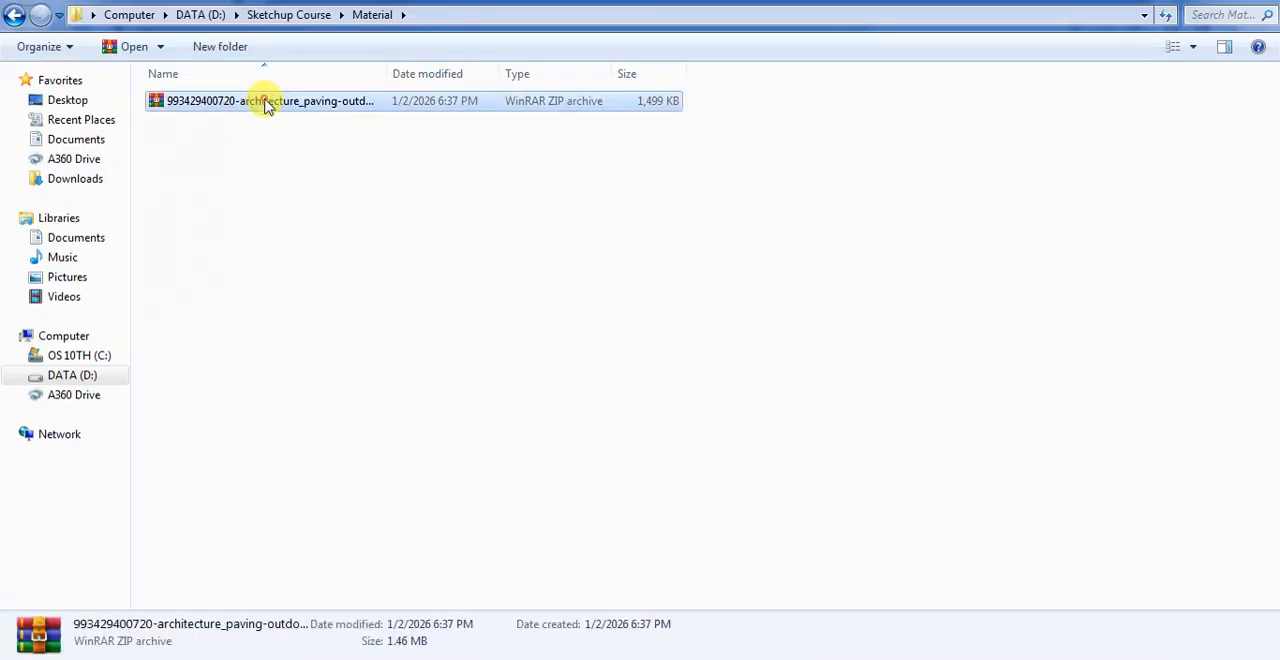
right_click(266, 102)
click(327, 174)
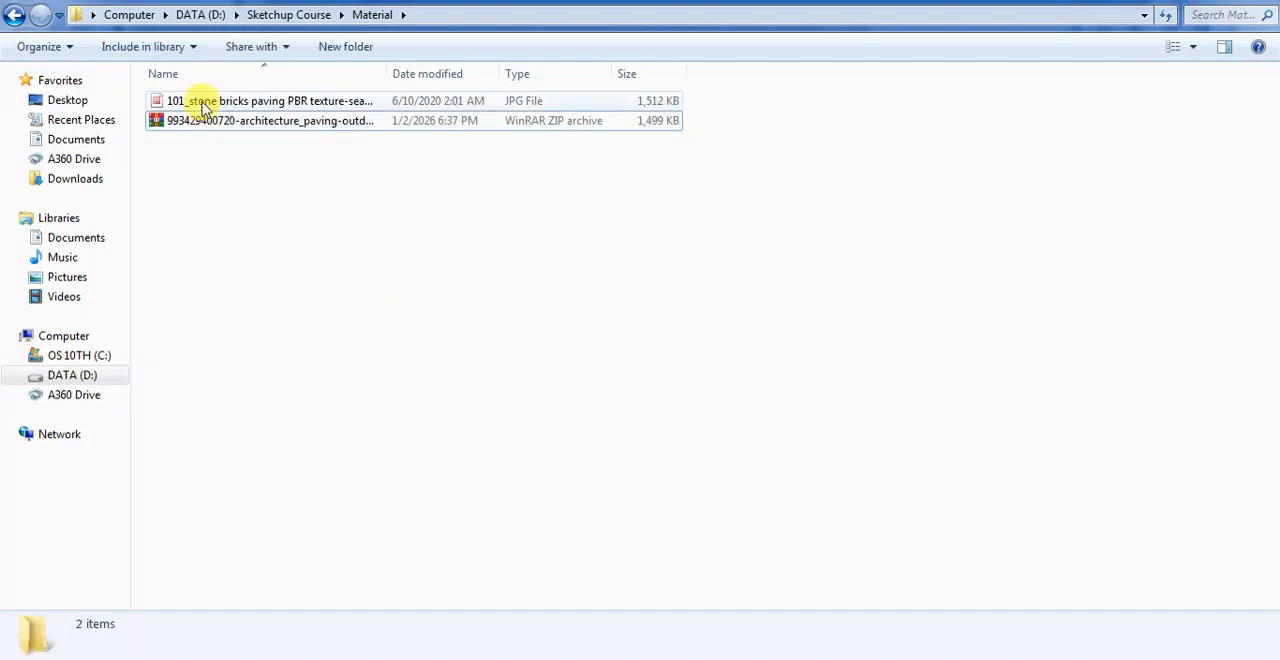
double_click(200, 103)
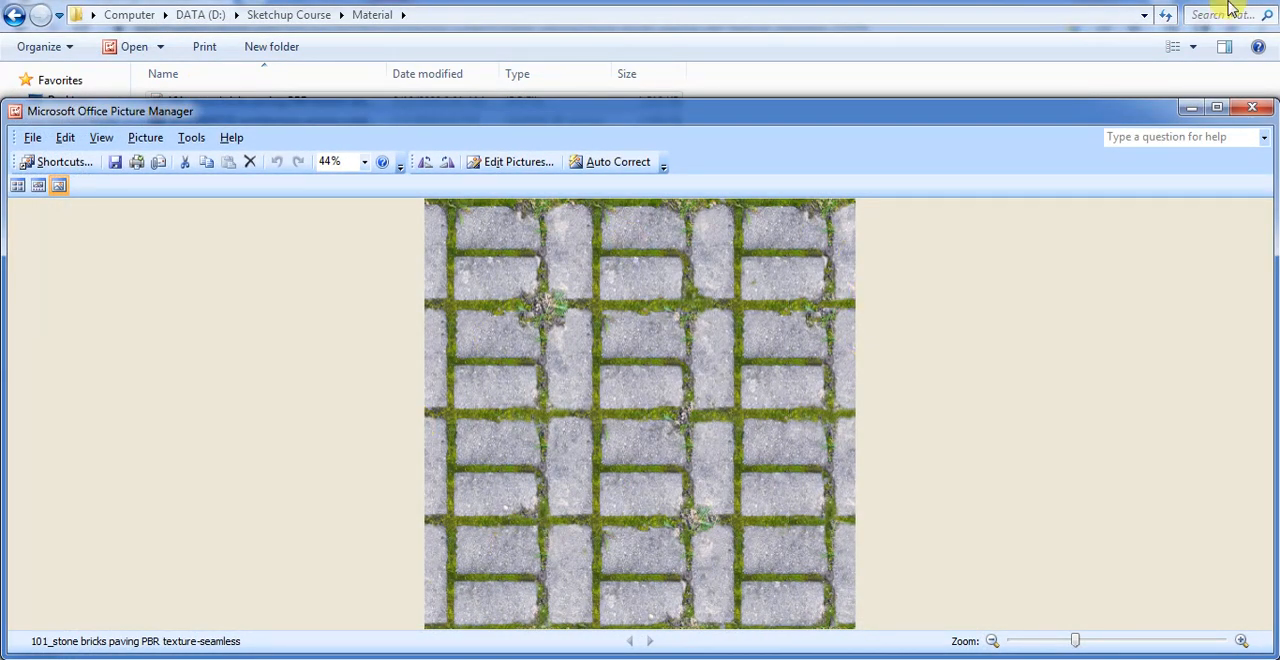
click(1252, 108)
Delete the ZIP archive from the Material folder, keeping the extracted stone bricks image
click(371, 349)
click(205, 128)
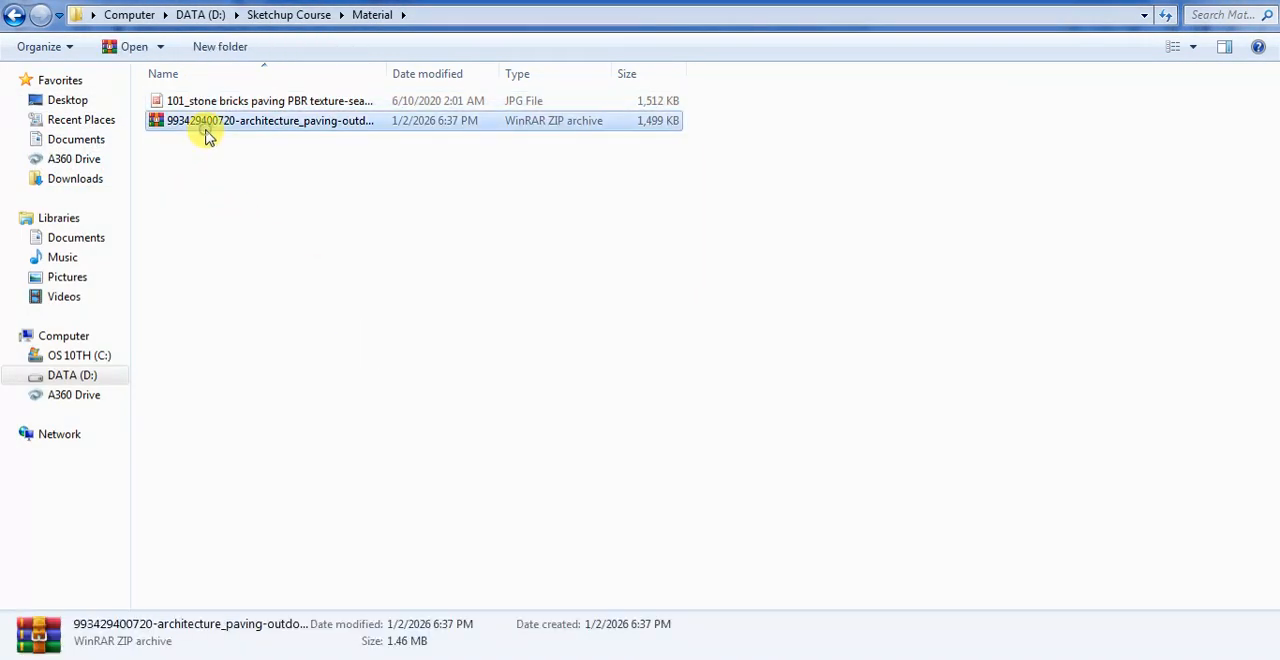
key(Delete)
click(705, 404)
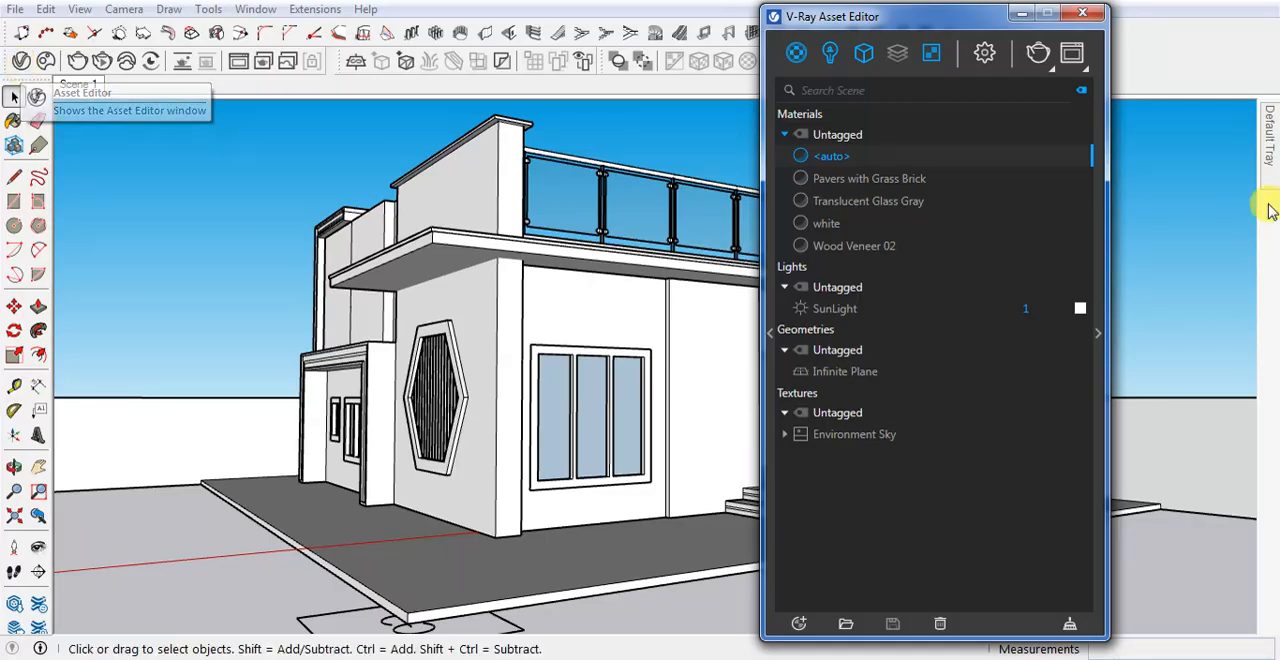
Switch to SketchUp and create a new Generic material in the V-Ray Asset Editor
drag(842, 18, 238, 36)
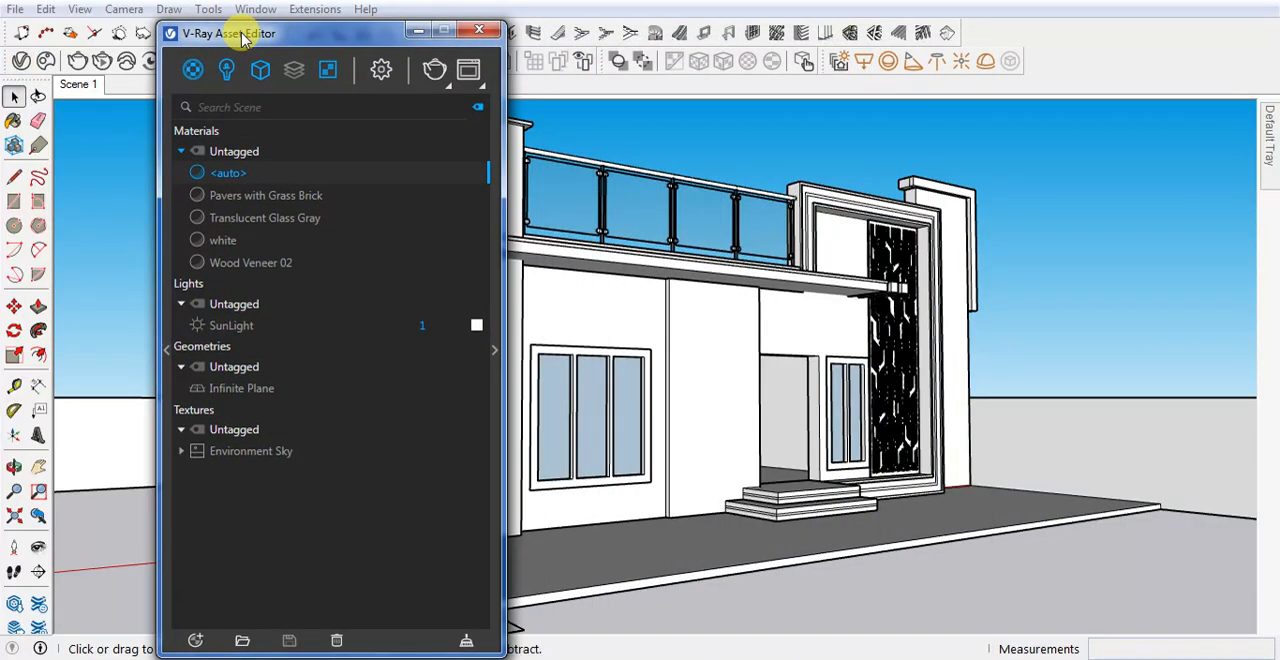
click(193, 76)
click(191, 78)
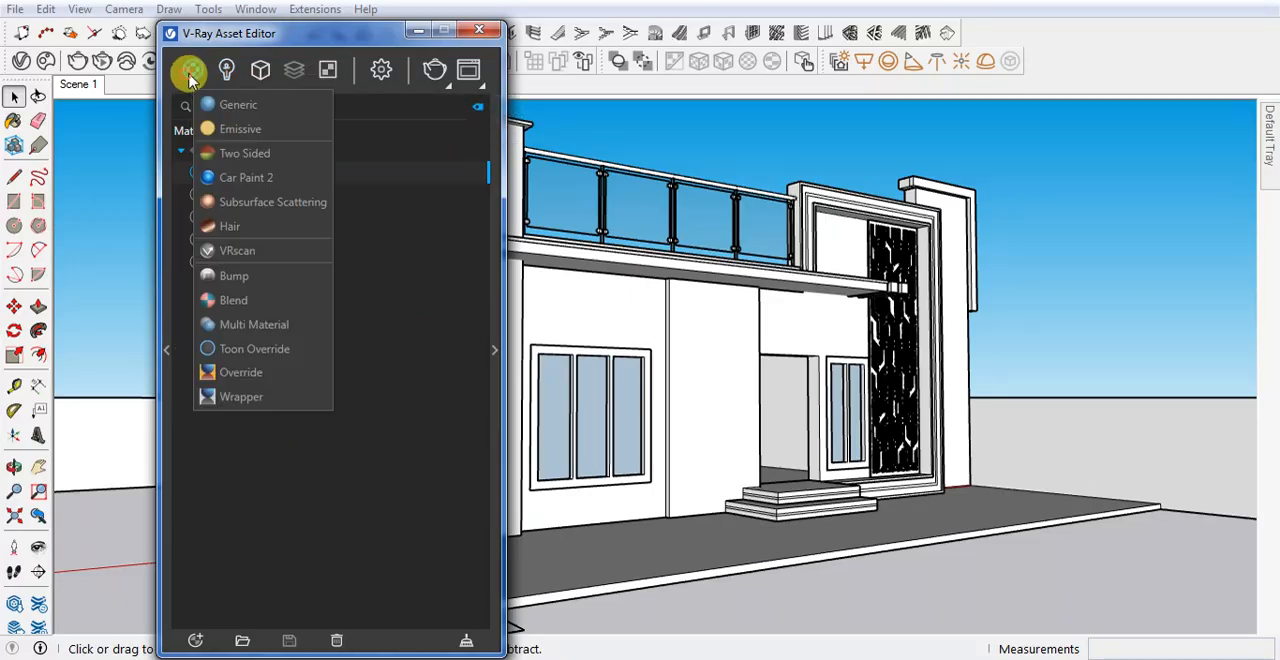
click(196, 76)
click(197, 74)
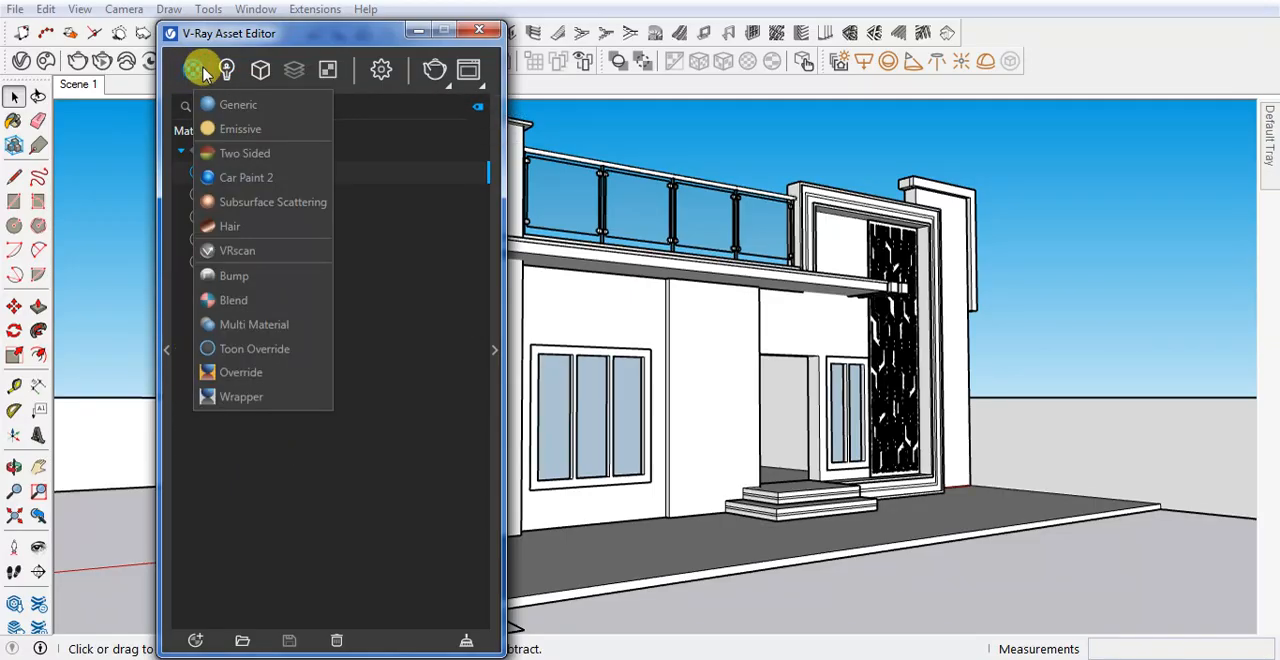
click(245, 108)
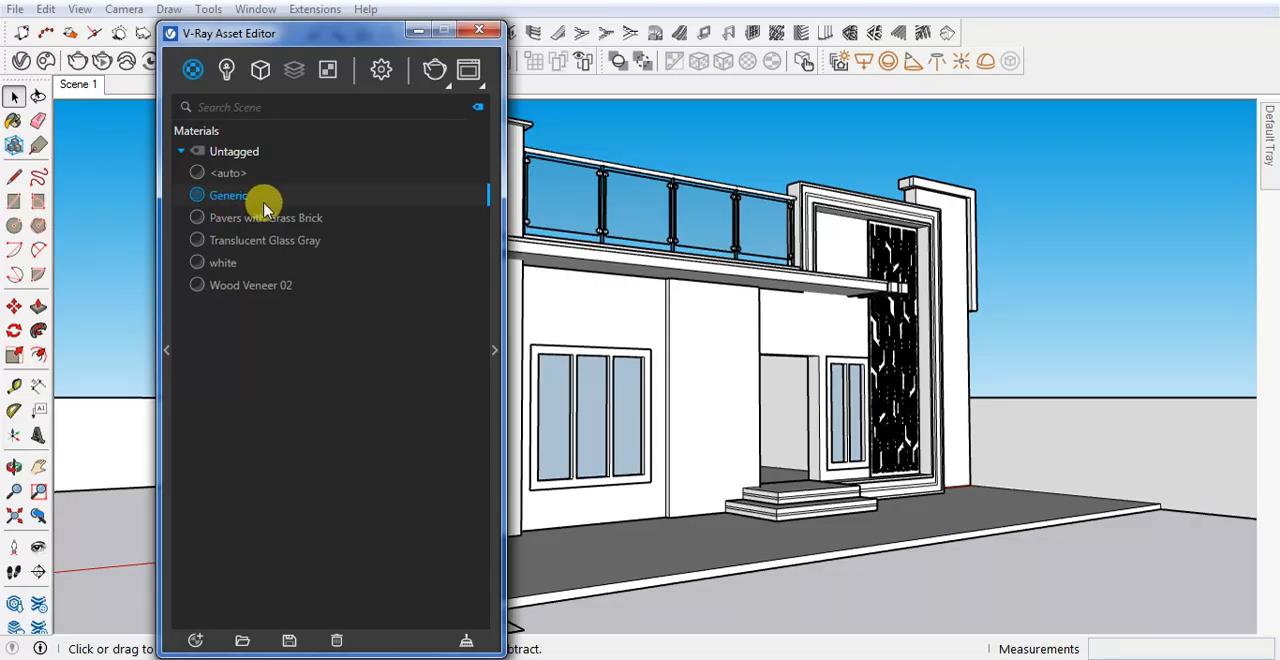
Load 101_stone bricks paving PBR texture-seamless as a bitmap for the Generic material's diffuse color
click(494, 349)
click(240, 199)
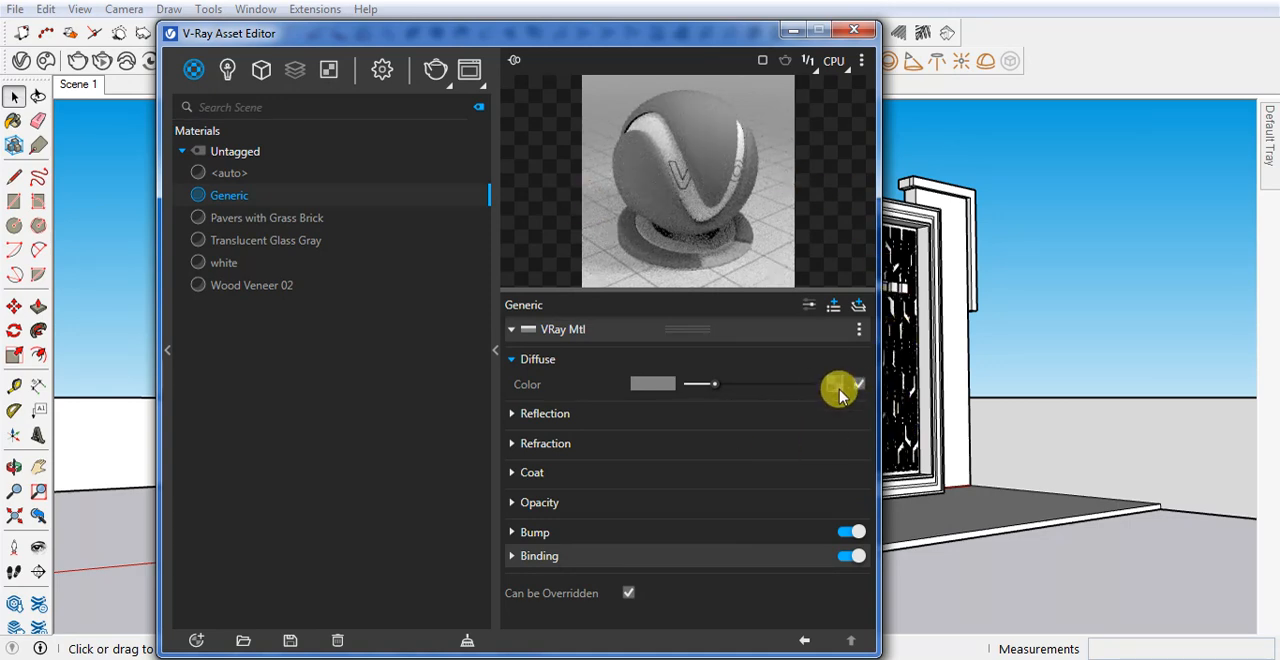
click(835, 385)
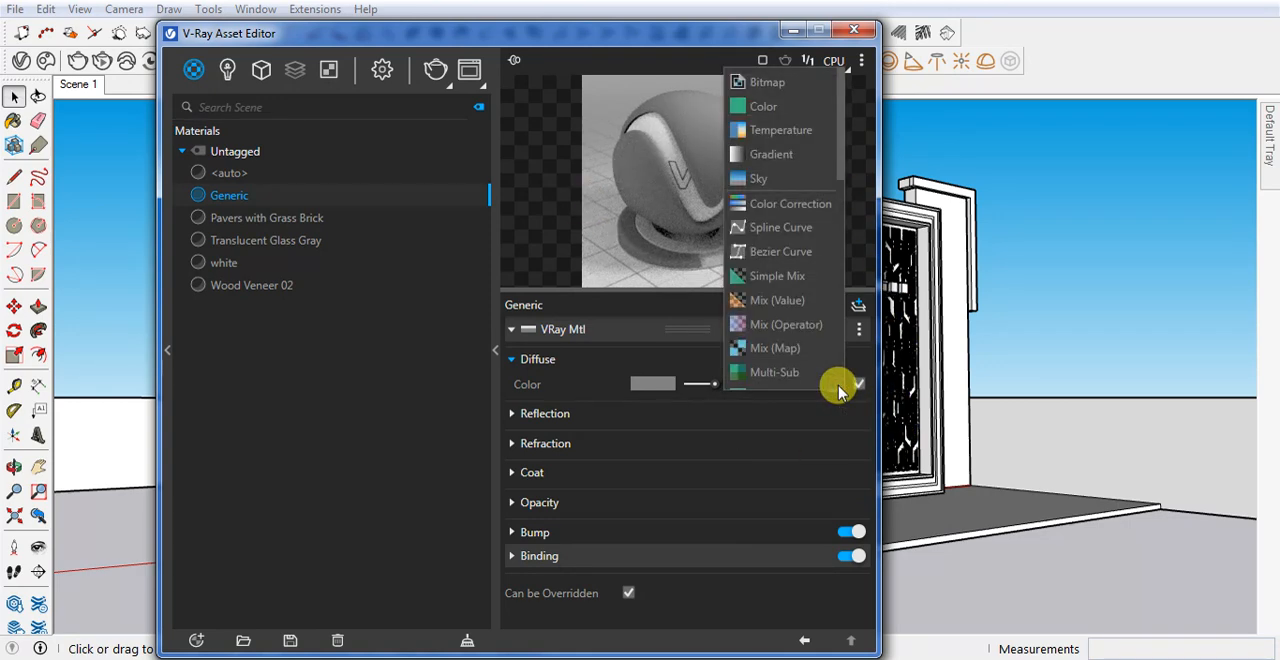
click(773, 88)
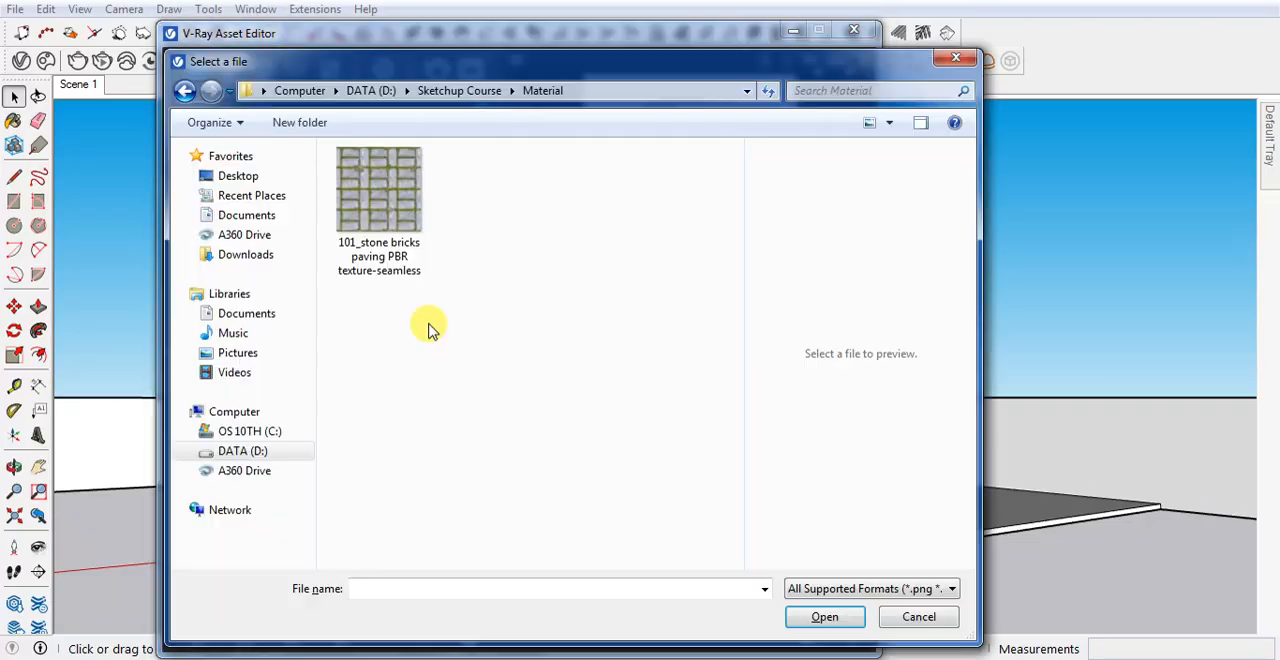
click(420, 256)
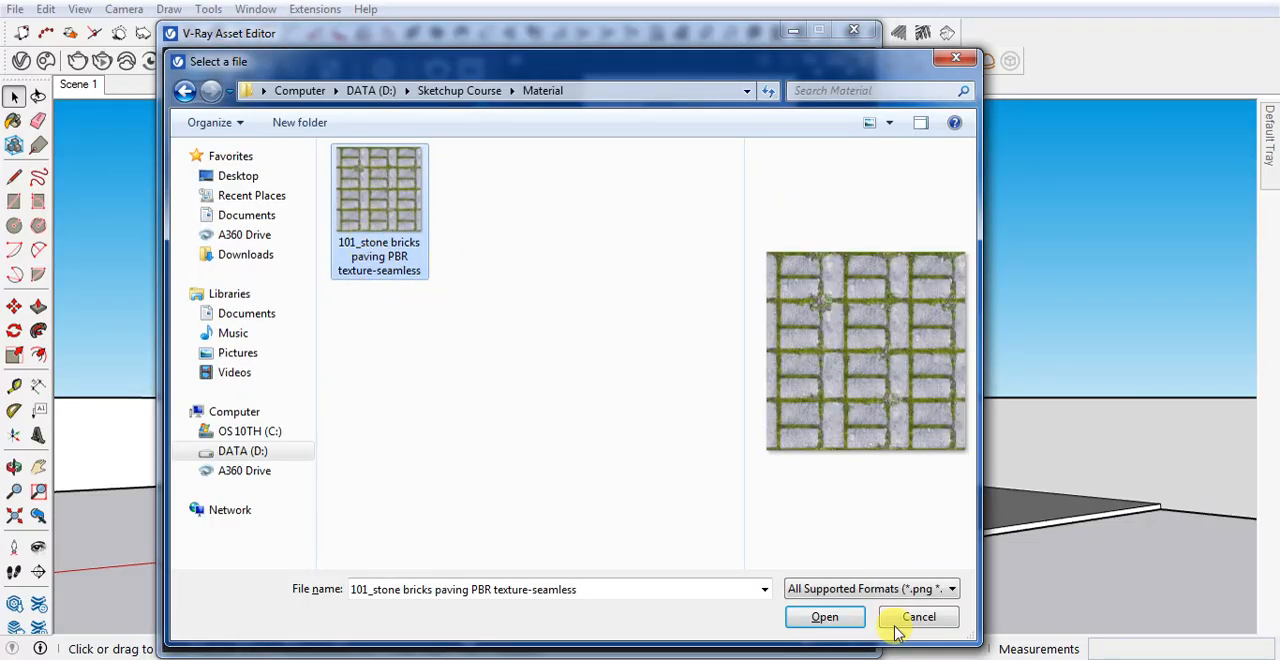
click(815, 616)
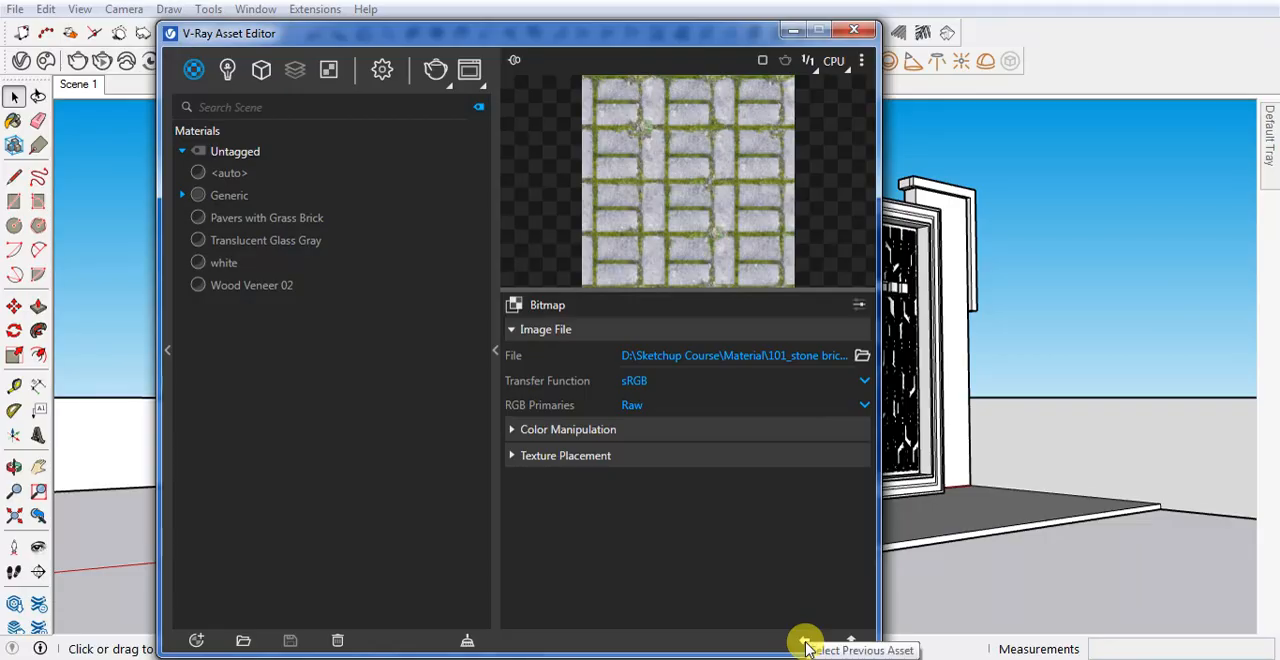
Set the Generic material's reflection surface control to Use Roughness and minimize the V-Ray Asset Editor
click(805, 642)
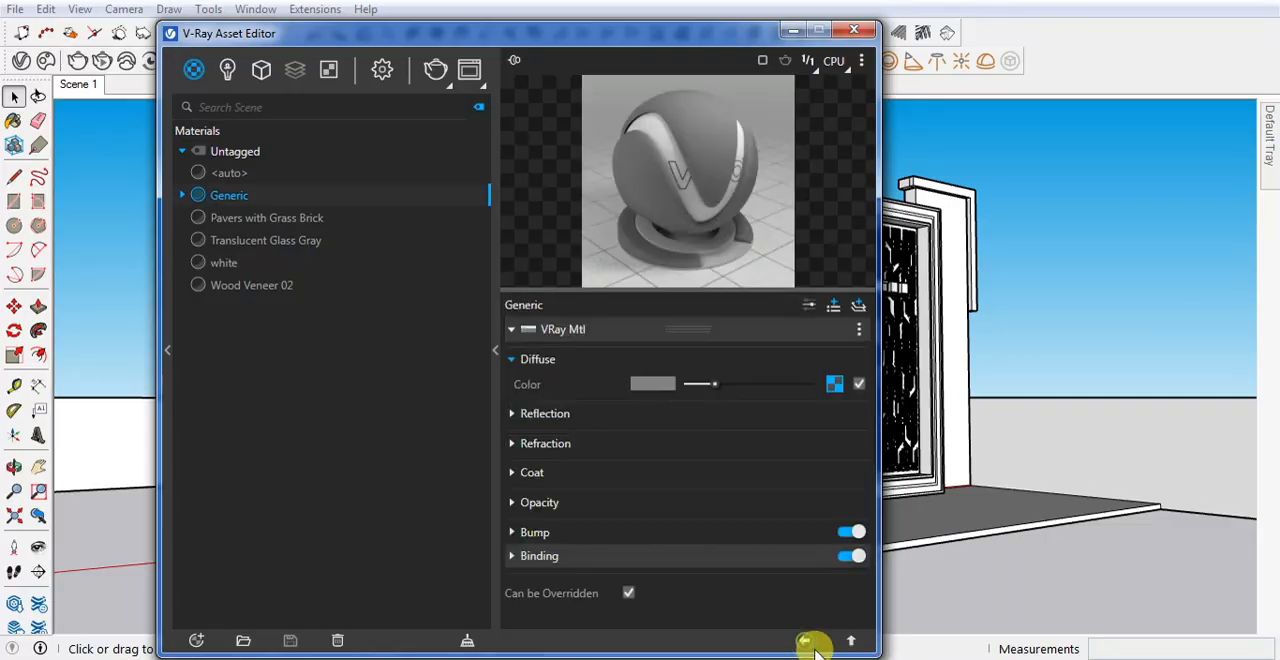
click(598, 415)
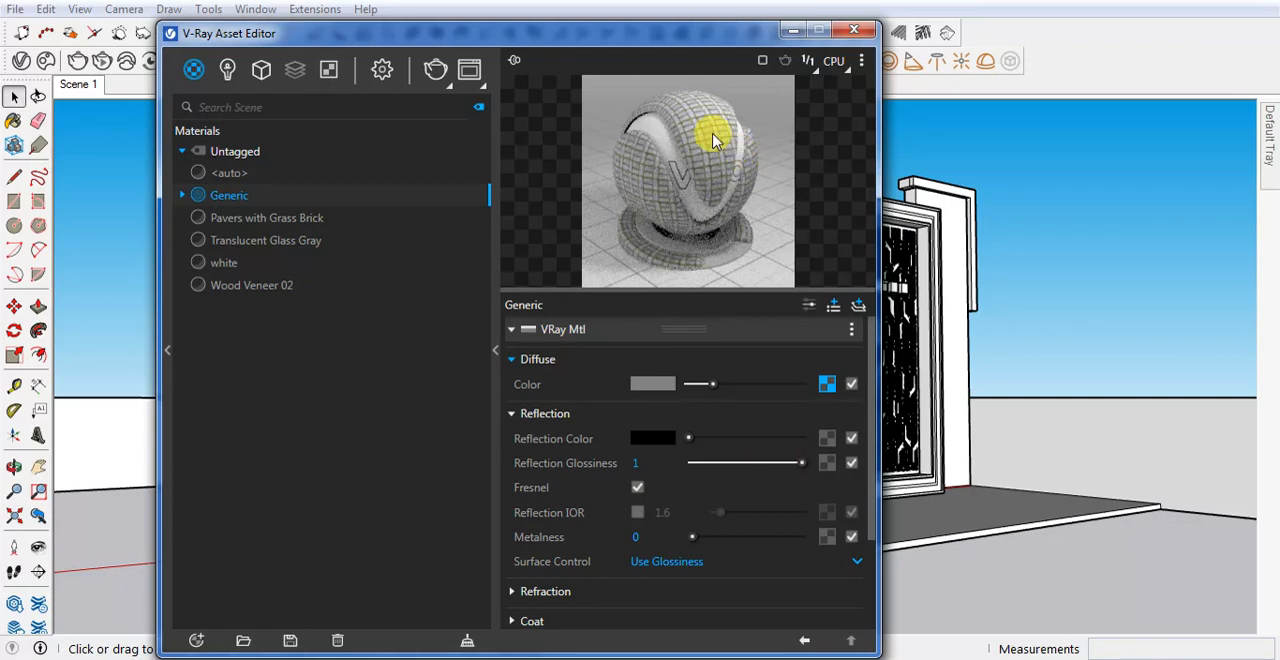
click(703, 564)
click(687, 614)
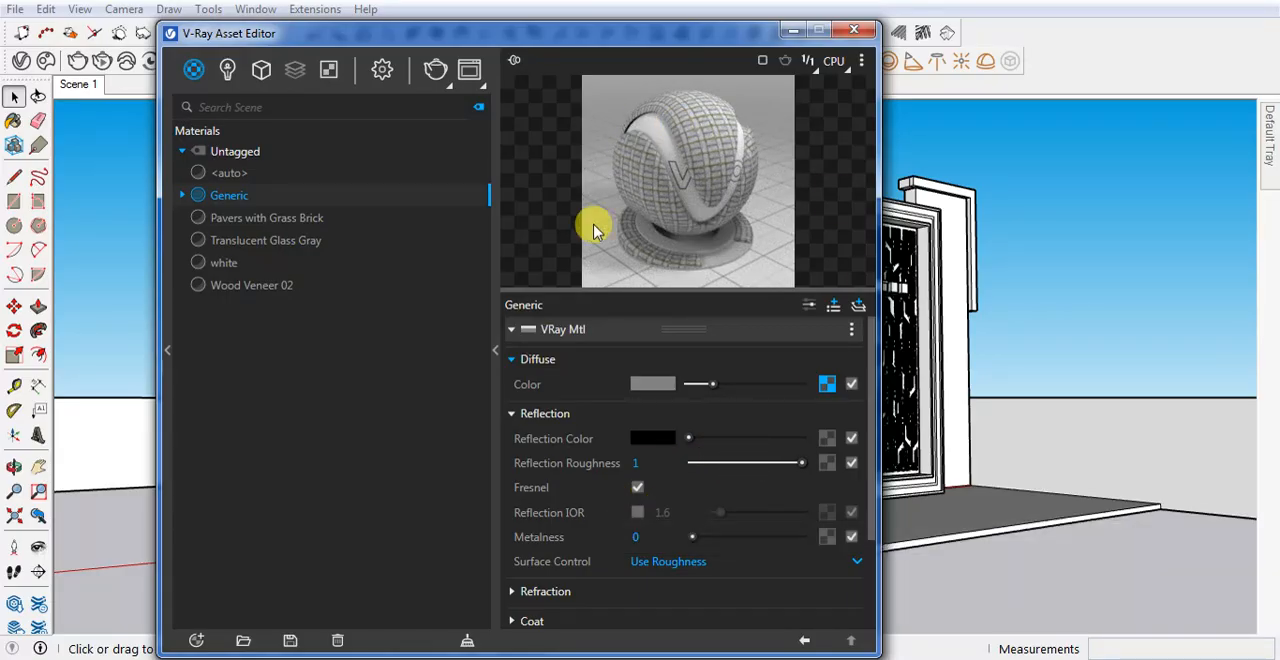
click(793, 30)
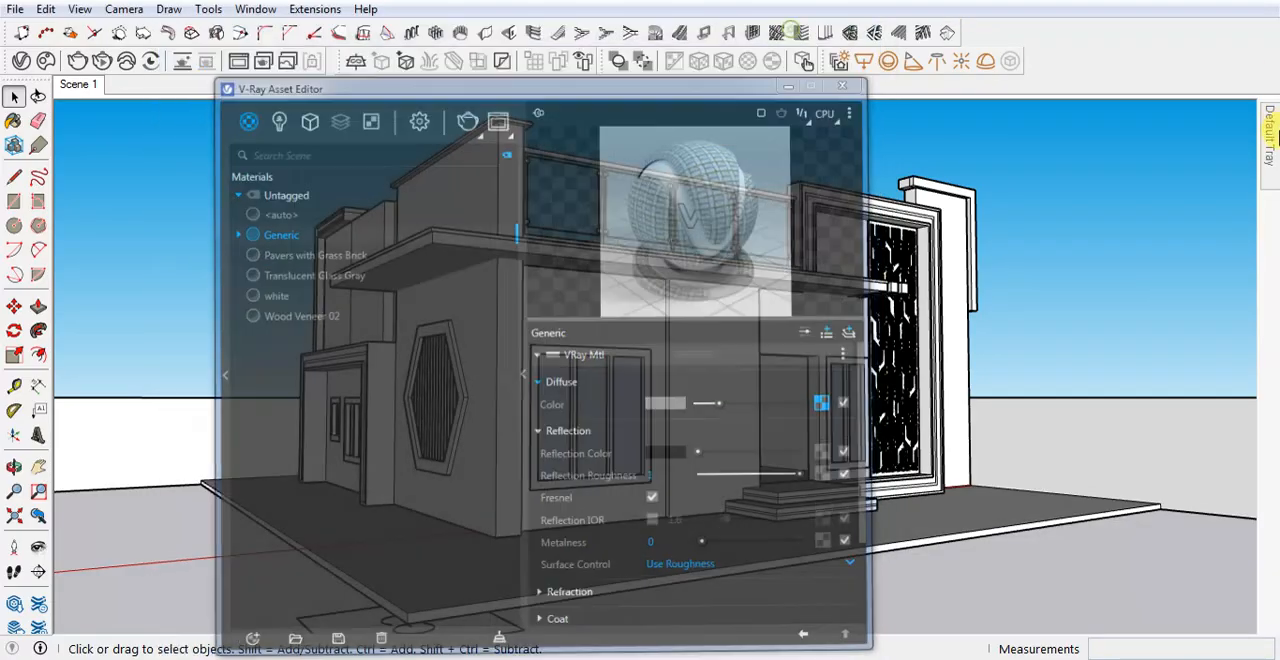
Enable V-Ray solid widgets so the infinite plane beside the building displays its material
mouse_move(1270, 163)
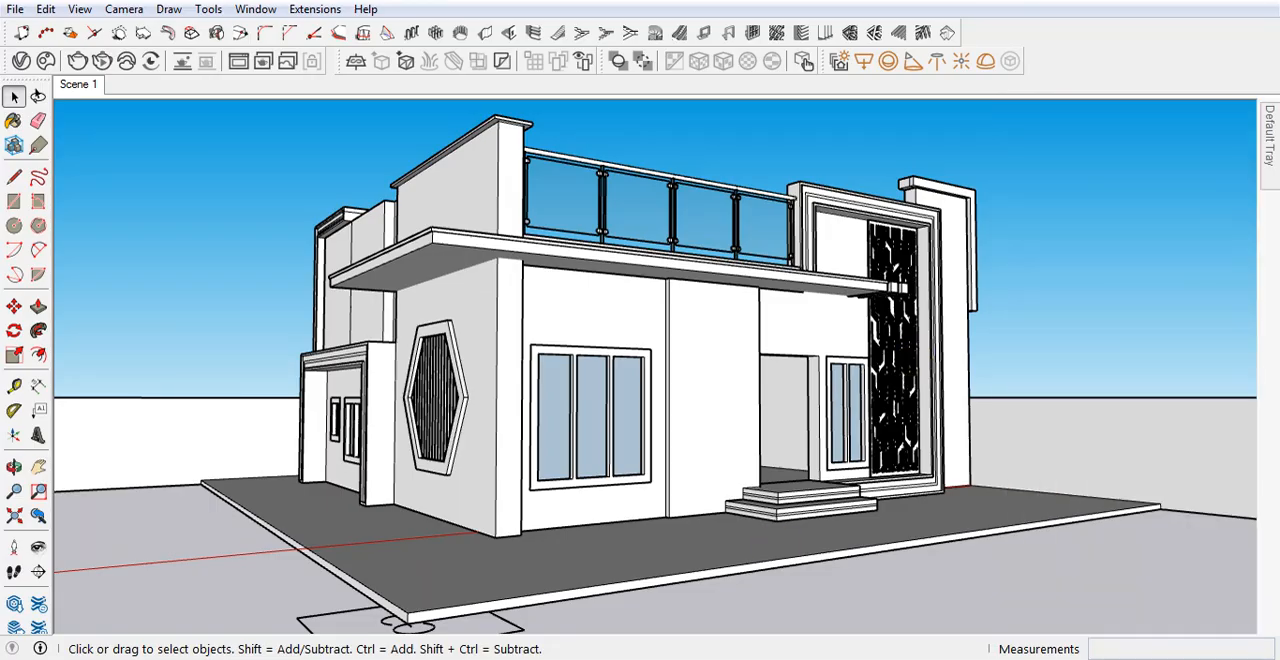
middle_drag(538, 492, 475, 566)
scroll(583, 468, down, 3)
scroll(475, 566, up, 5)
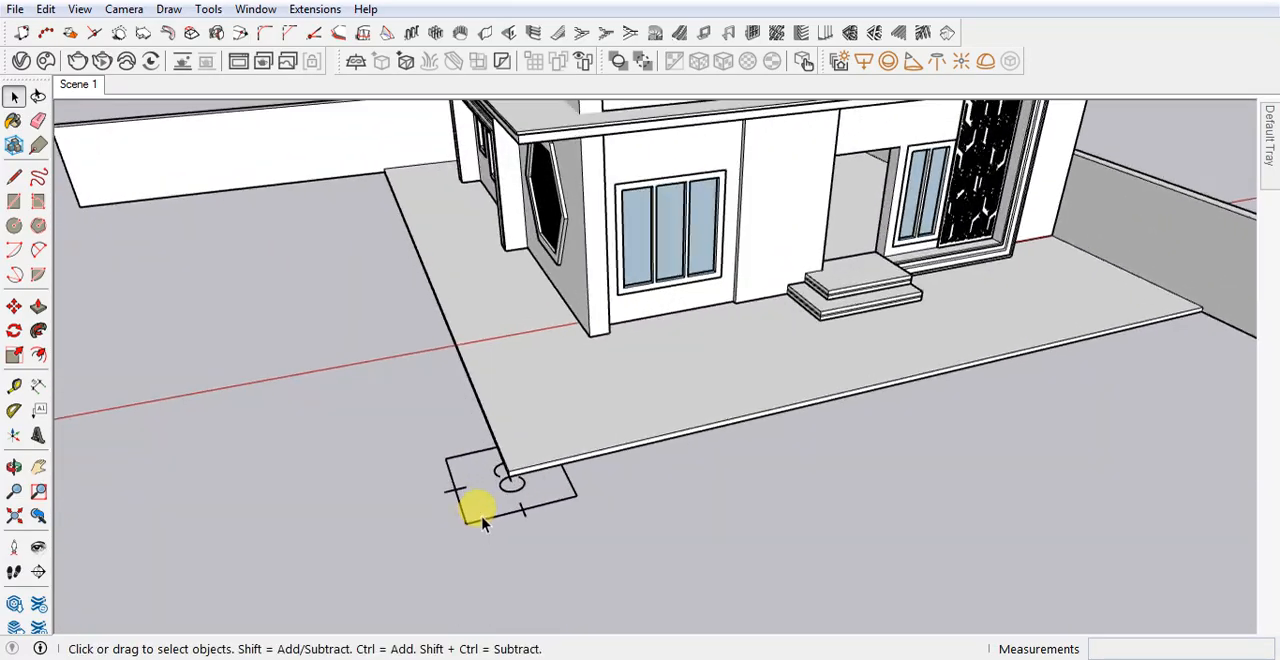
click(618, 61)
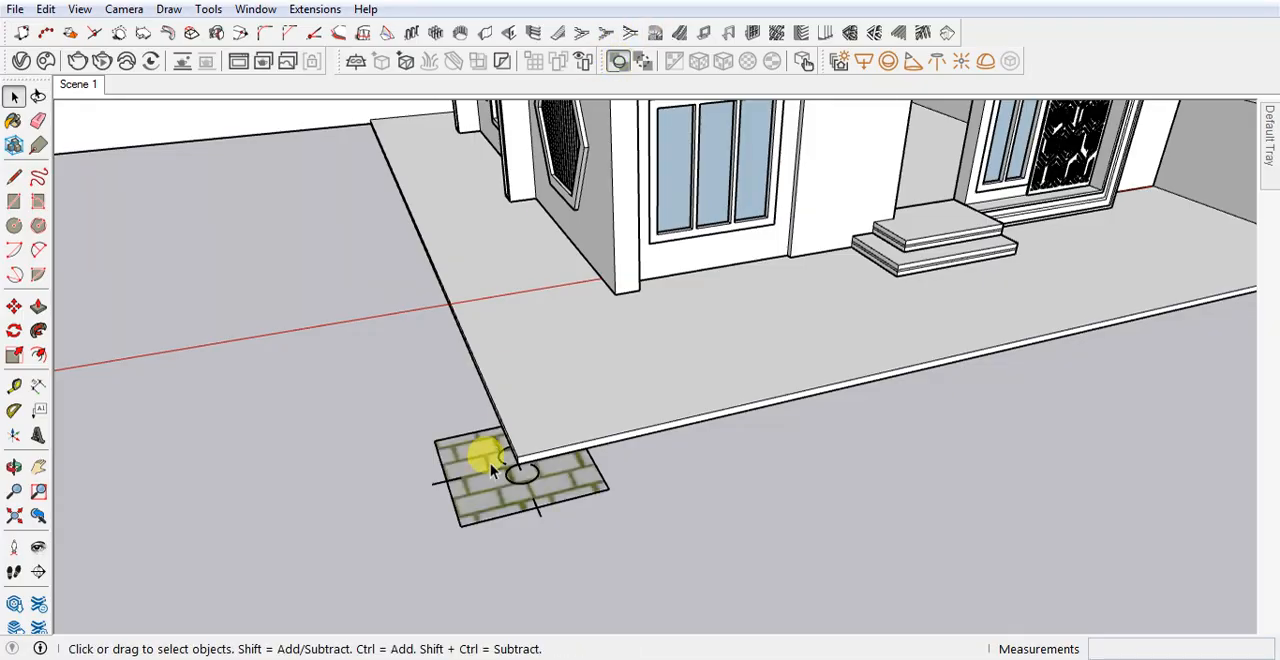
Apply the stone brick Generic material to the infinite plane at the corner of the building's base
scroll(480, 497, up, 2)
double_click(476, 494)
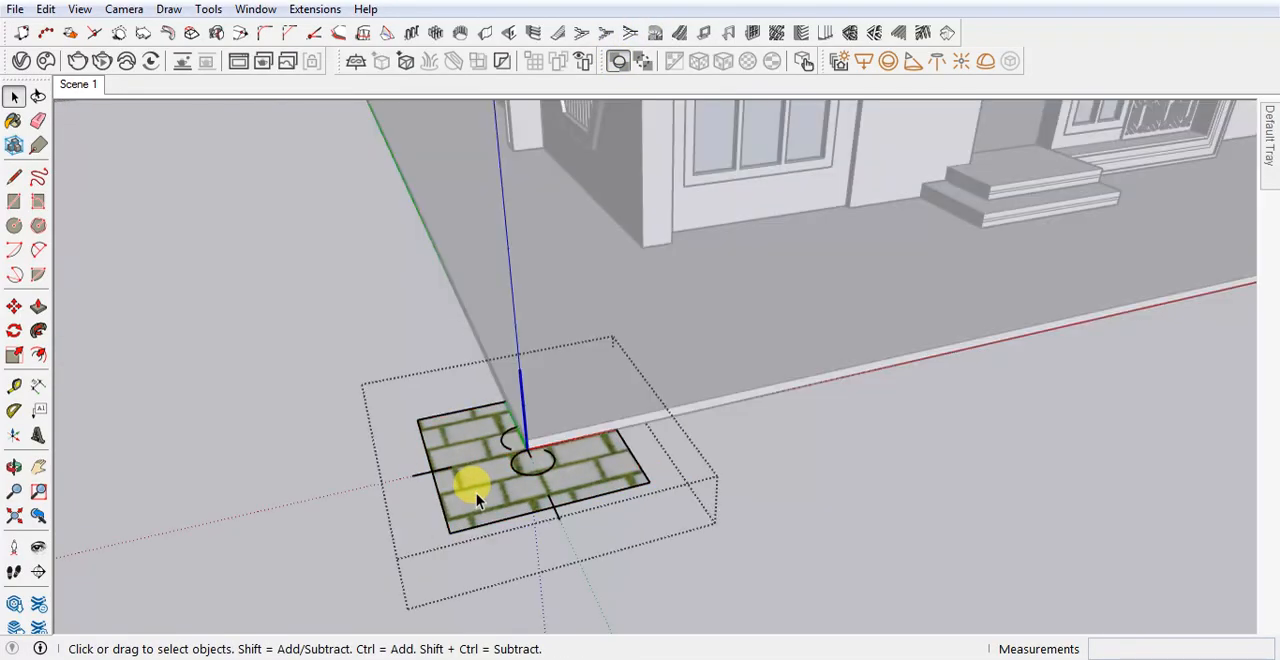
key(b)
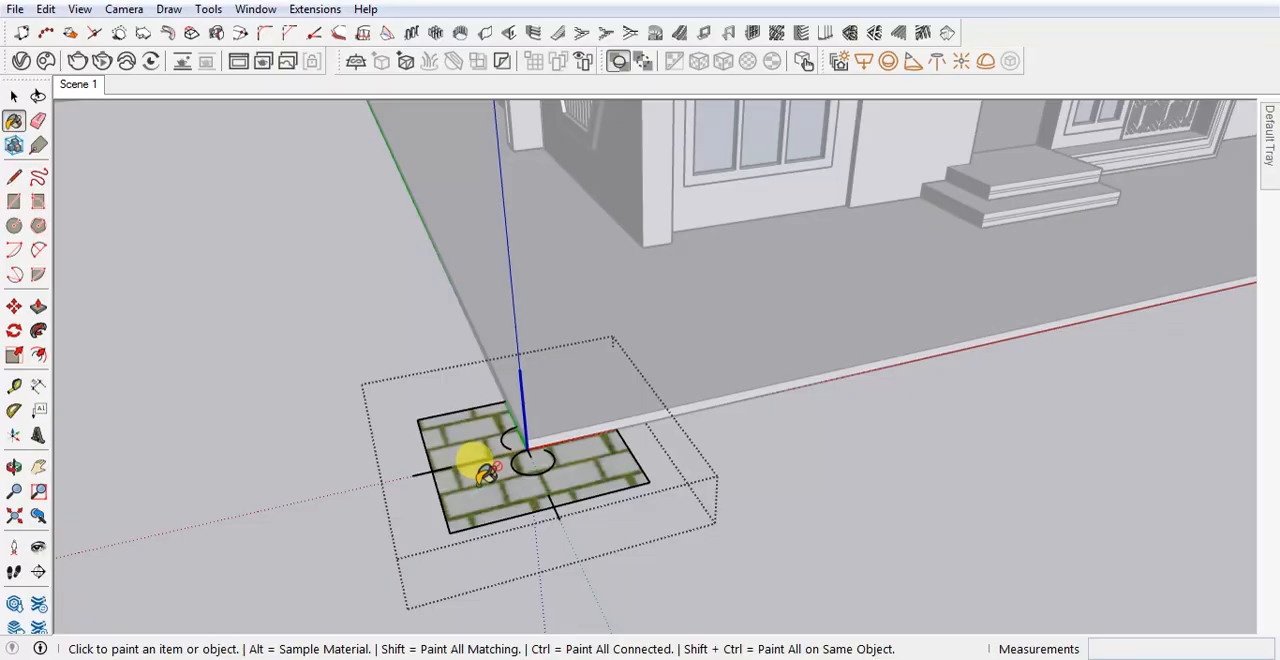
key(ctrl+z)
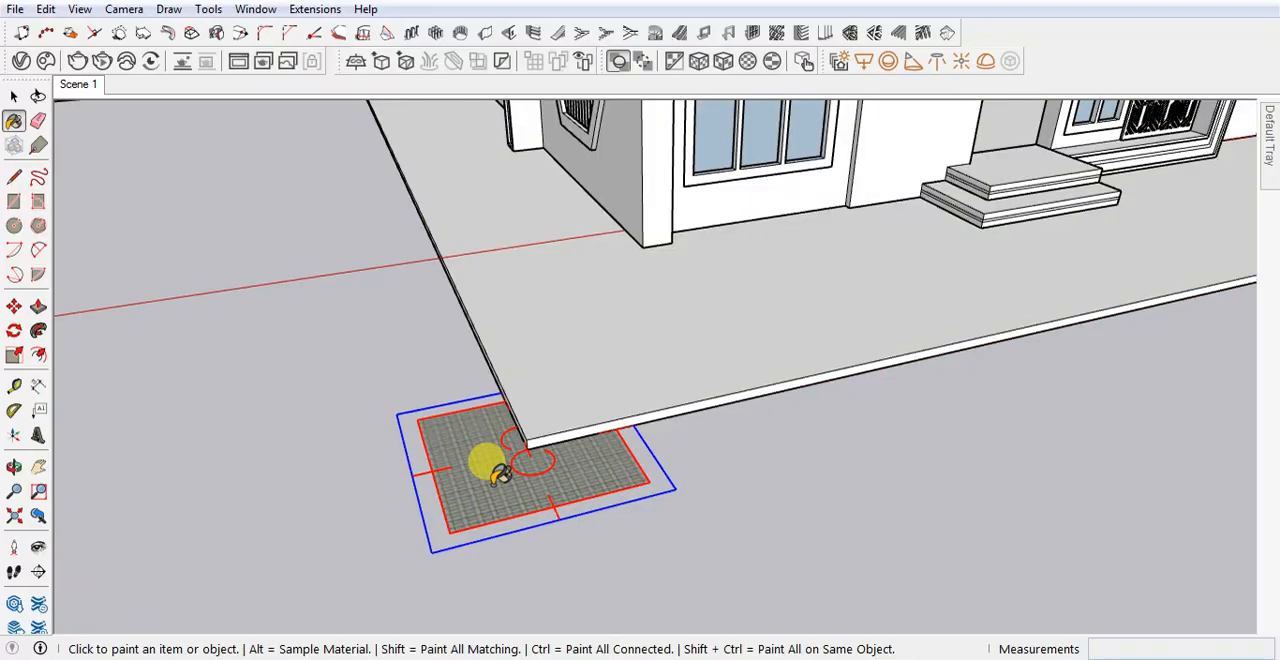
Examine the pattern and scale of the stone brick paving on the infinite plane up close
scroll(464, 480, up, 8)
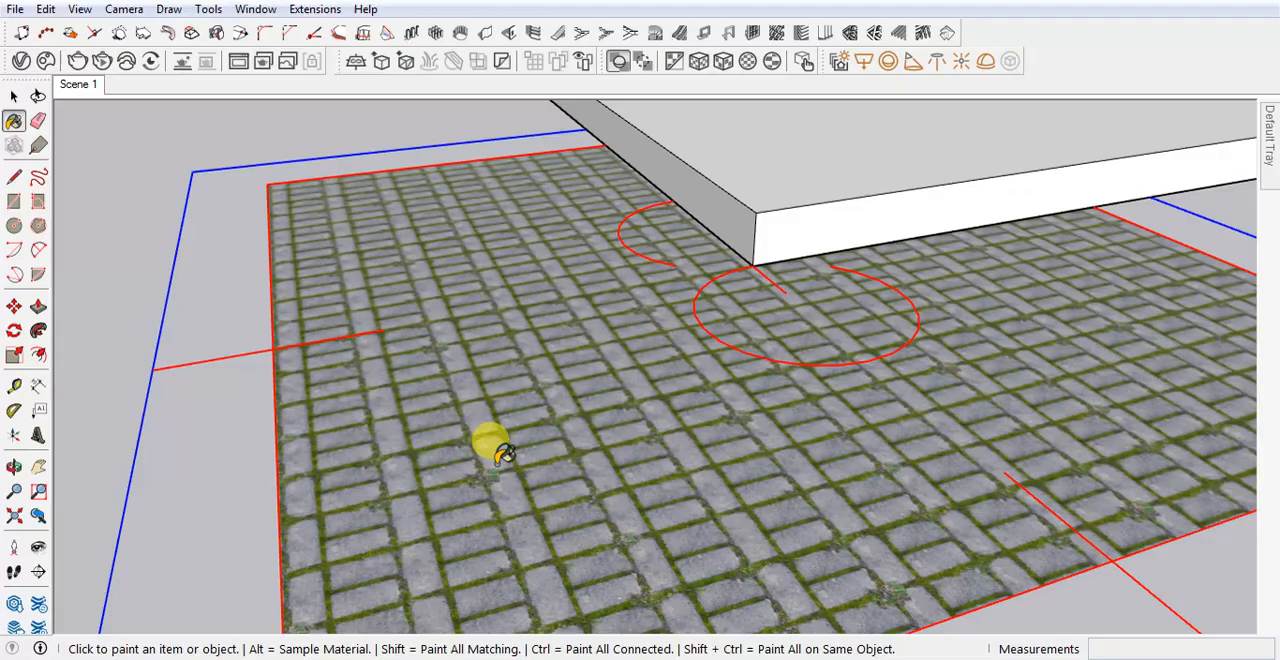
middle_drag(497, 450, 531, 434)
scroll(349, 246, down, 5)
mouse_move(371, 286)
middle_down()
mouse_move(490, 280)
mouse_move(371, 277)
middle_up()
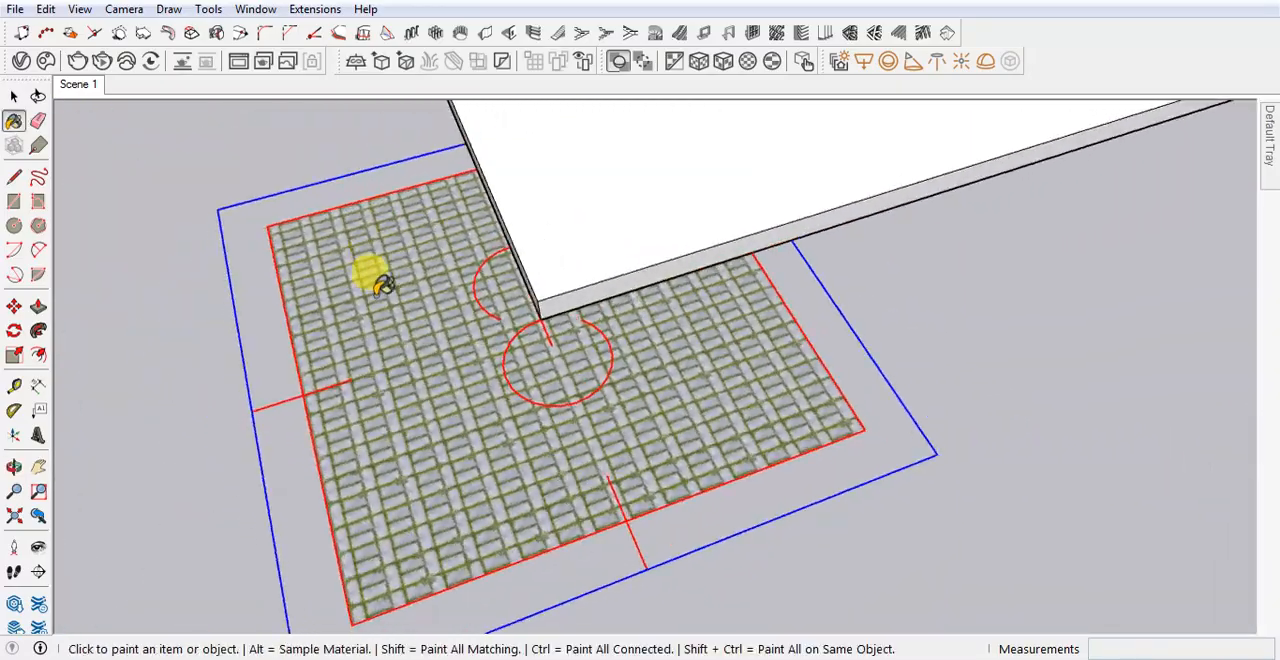
scroll(350, 380, up, 6)
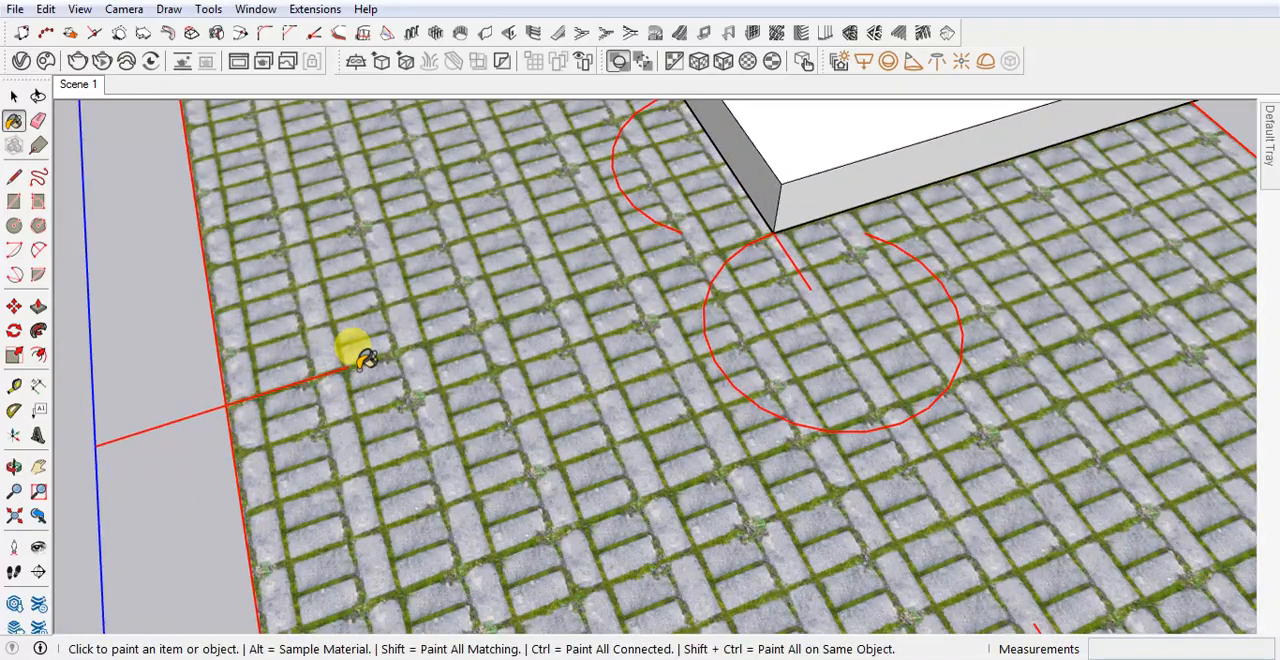
scroll(360, 360, down, 8)
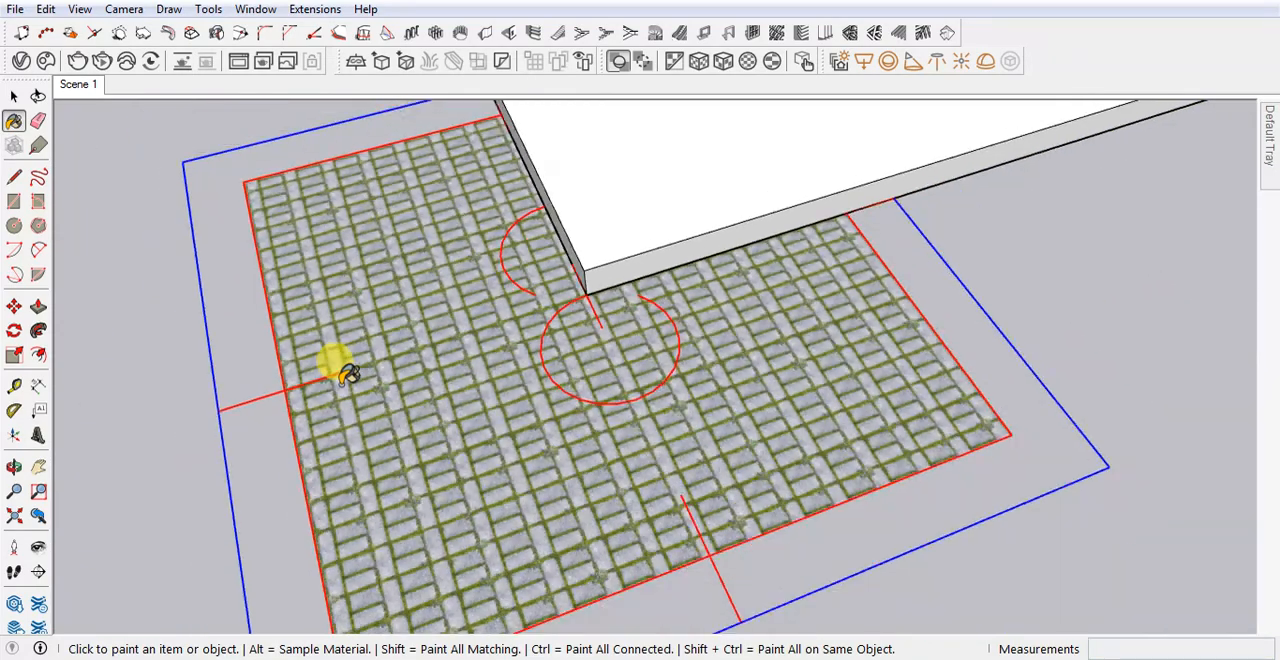
middle_drag(340, 366, 462, 338)
click(20, 100)
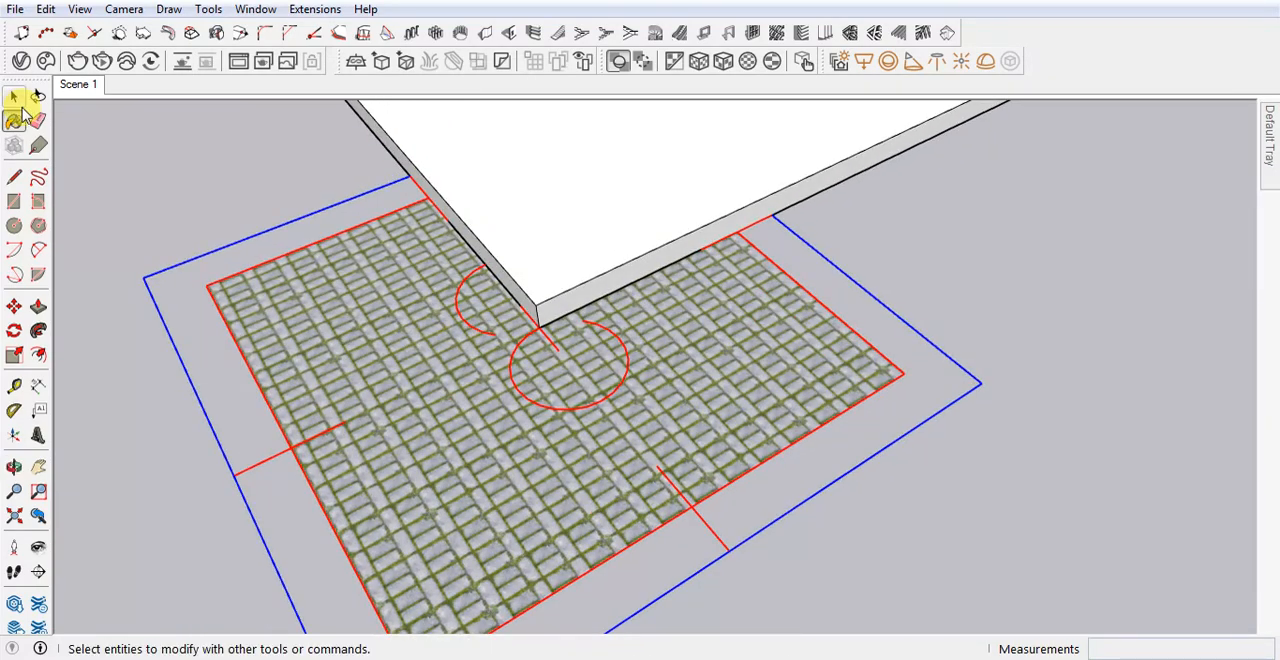
Set the Generic paving material's texture size to 15 inches wide with its aspect ratio locked
click(212, 171)
scroll(473, 495, down, 2)
scroll(469, 501, up, 2)
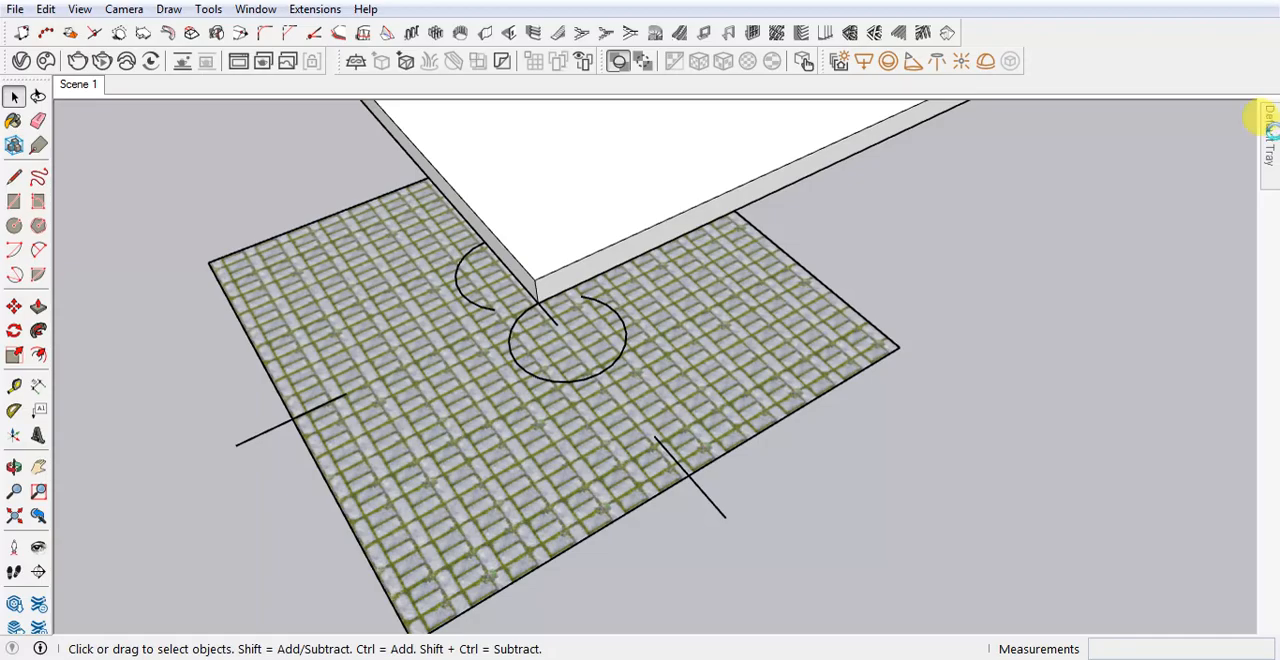
mouse_move(1268, 128)
click(1252, 107)
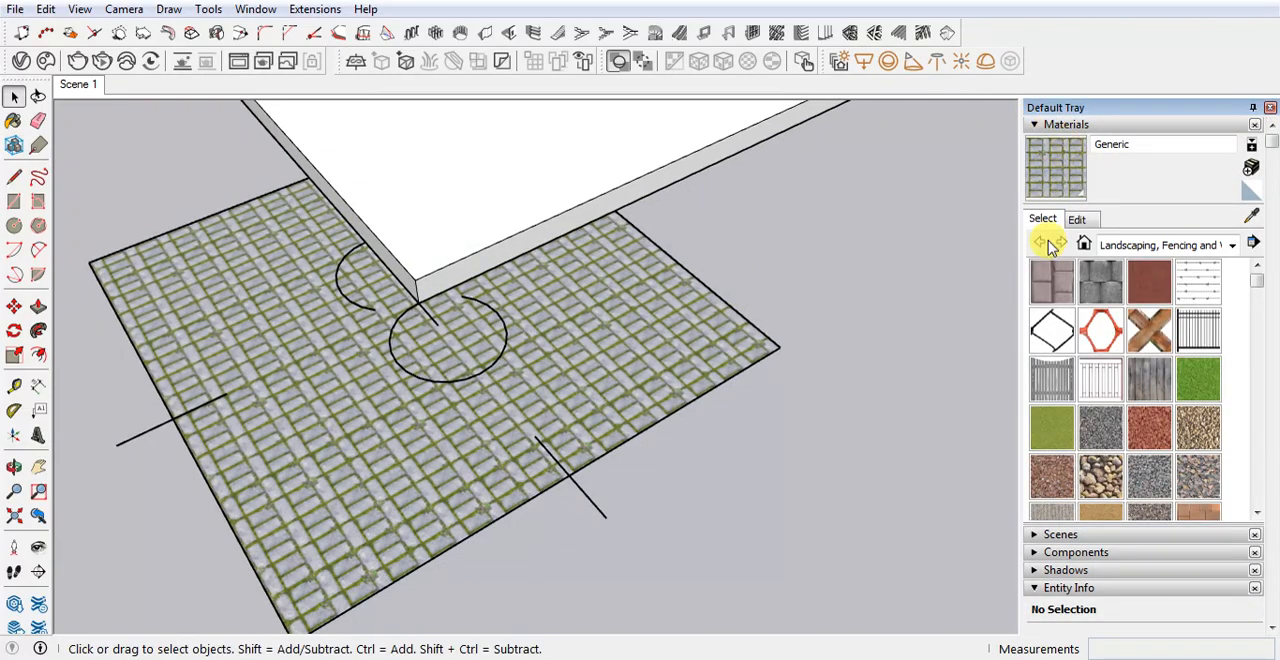
click(1078, 220)
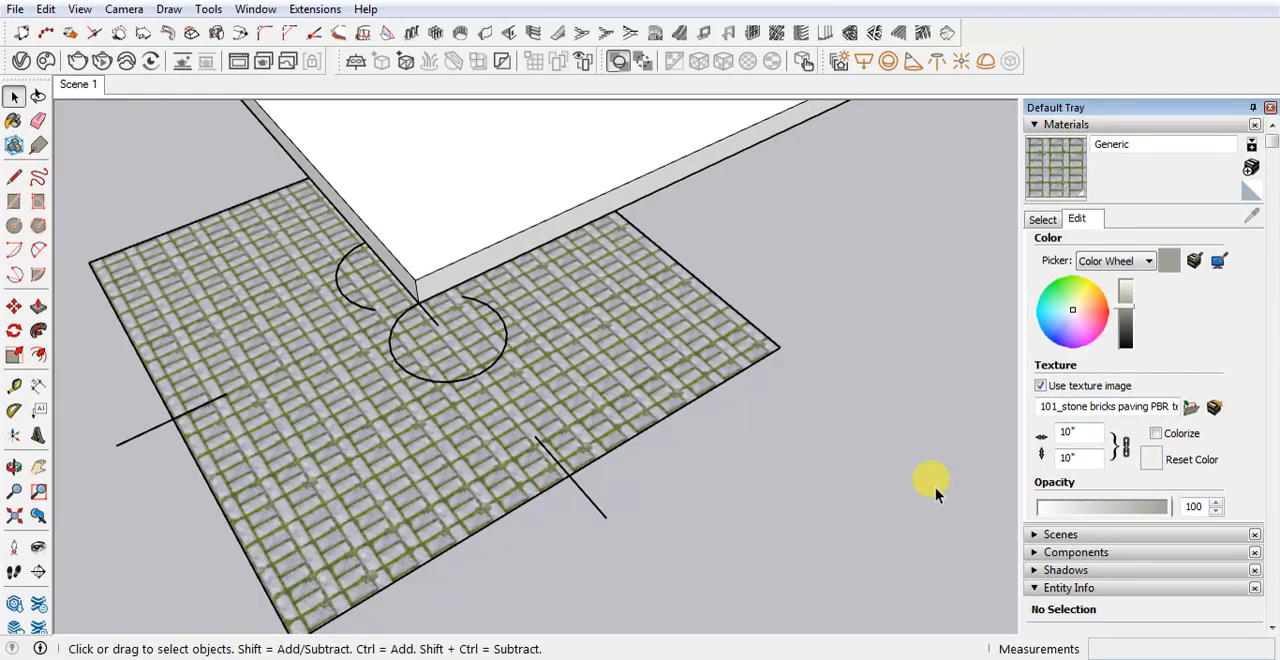
double_click(1079, 430)
text(15)
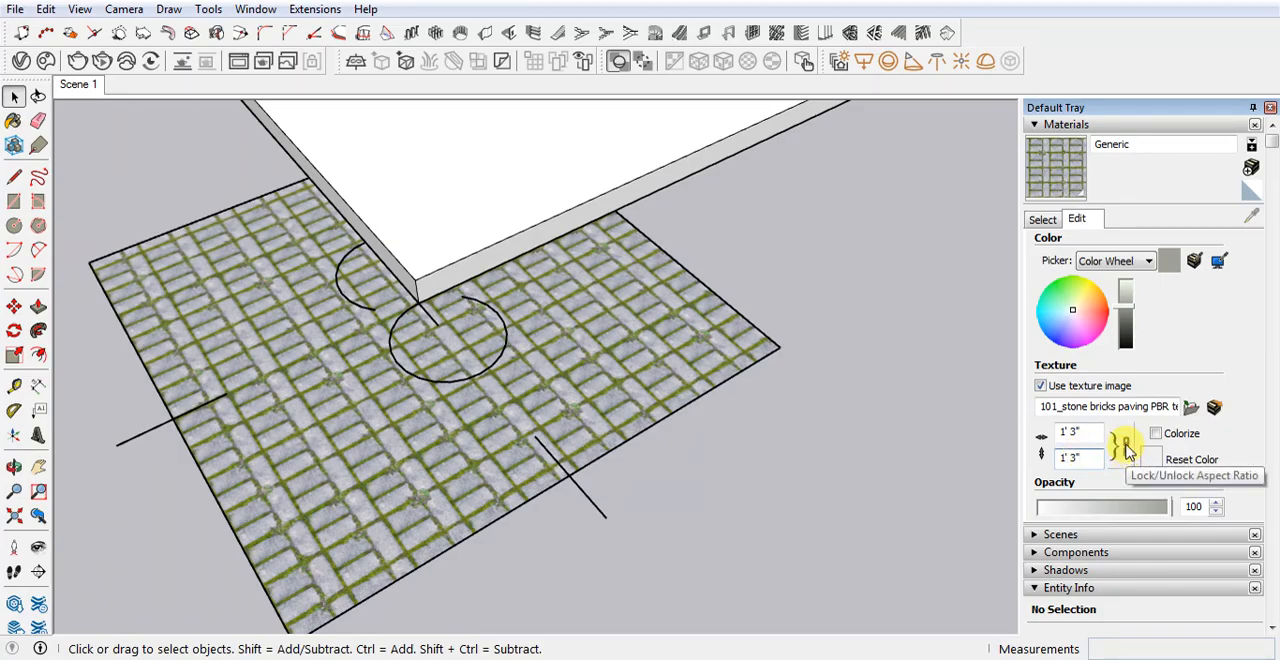
Try an unlocked texture height of 9 inches on the Generic material and restore the height to 15 inches with proportions locked
click(1126, 449)
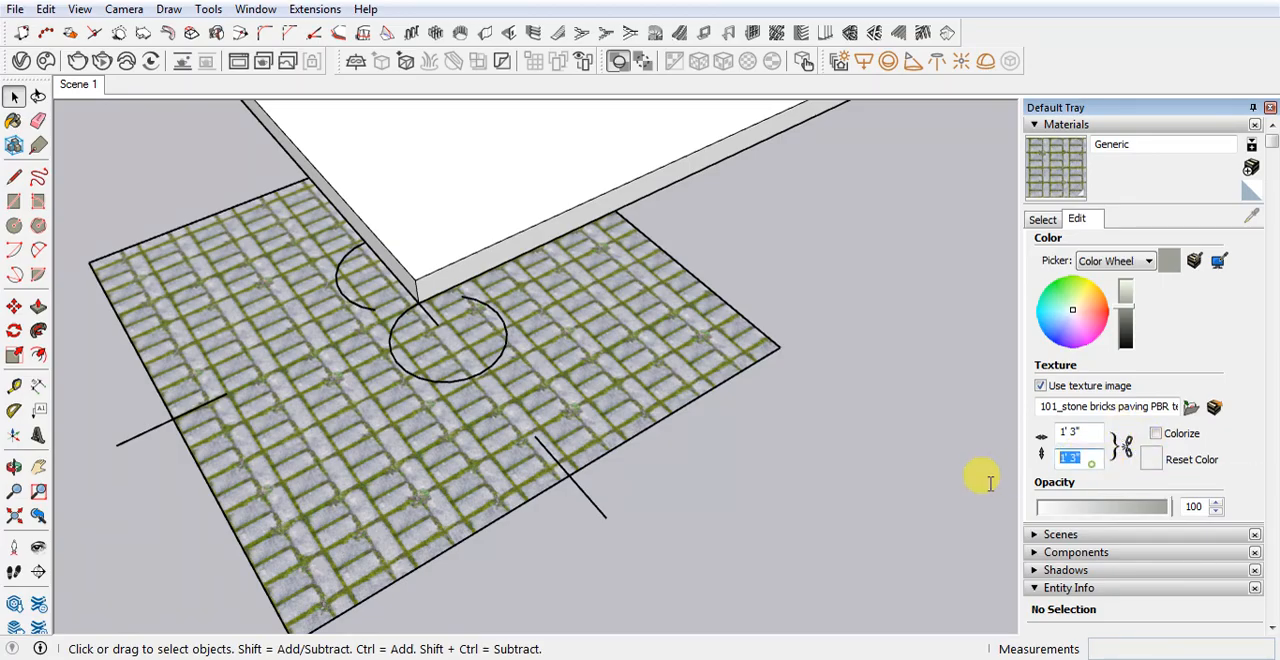
key(Return)
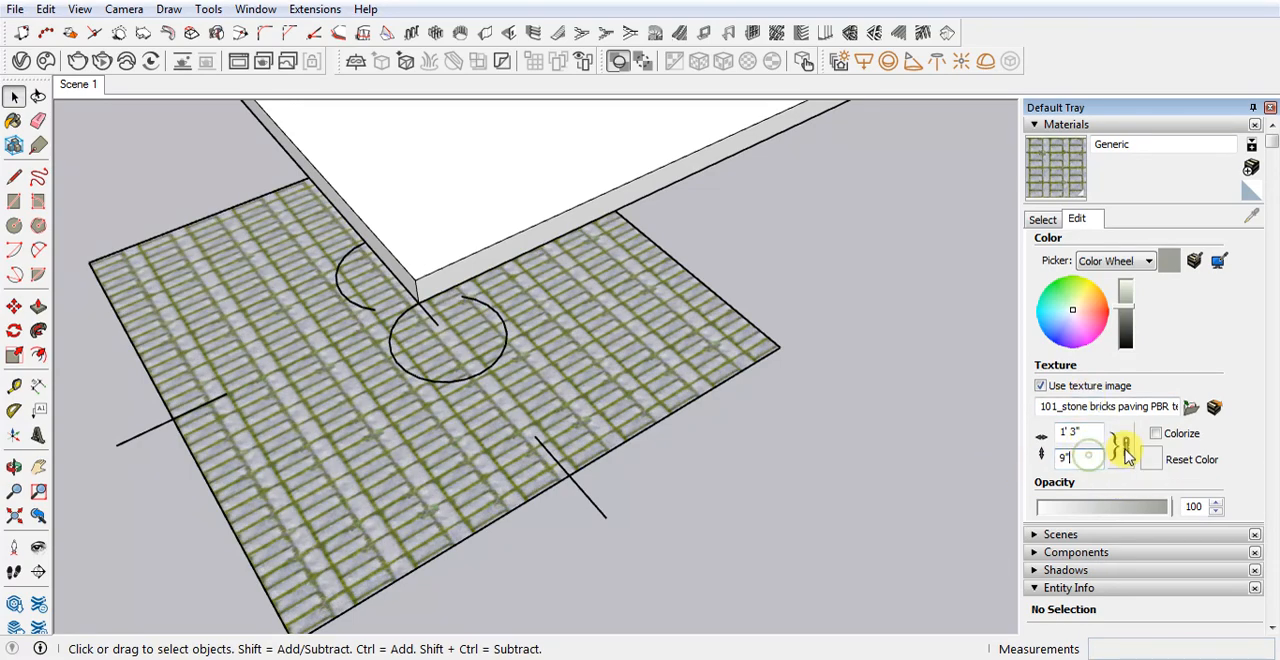
double_click(1066, 458)
text(15)
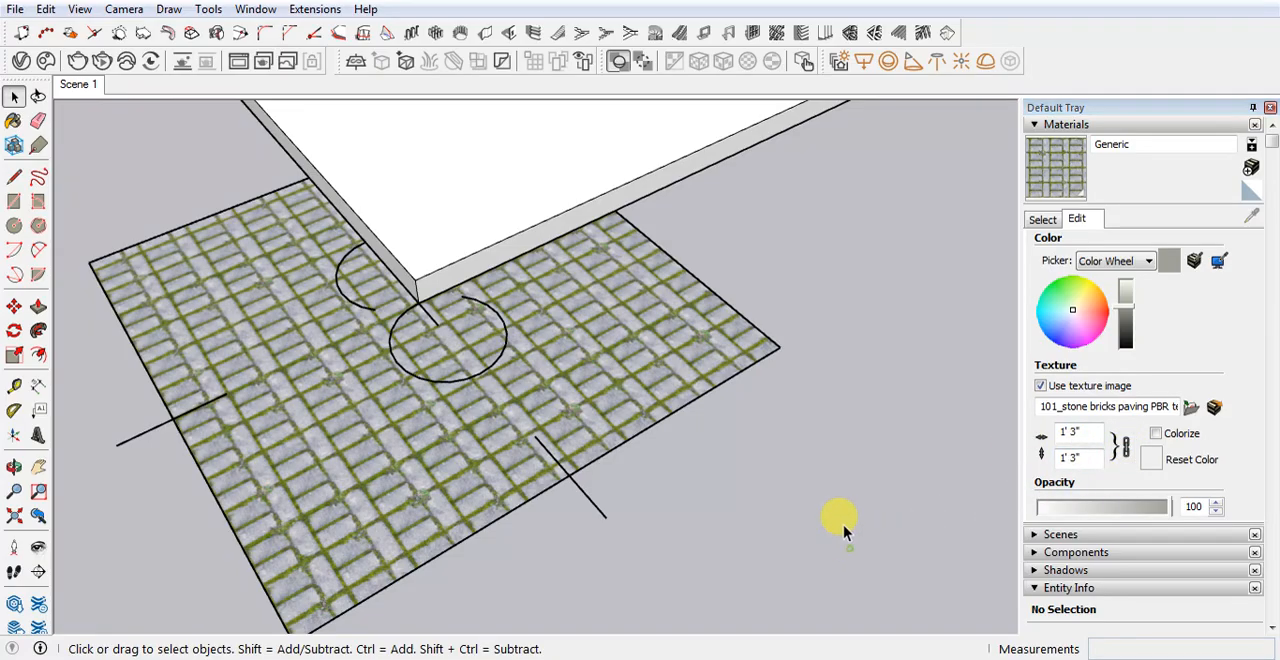
Finish editing the texture size and open the Generic material's diffuse color texture in the V-Ray Asset Editor
scroll(751, 457, down, 6)
middle_drag(570, 537, 609, 537)
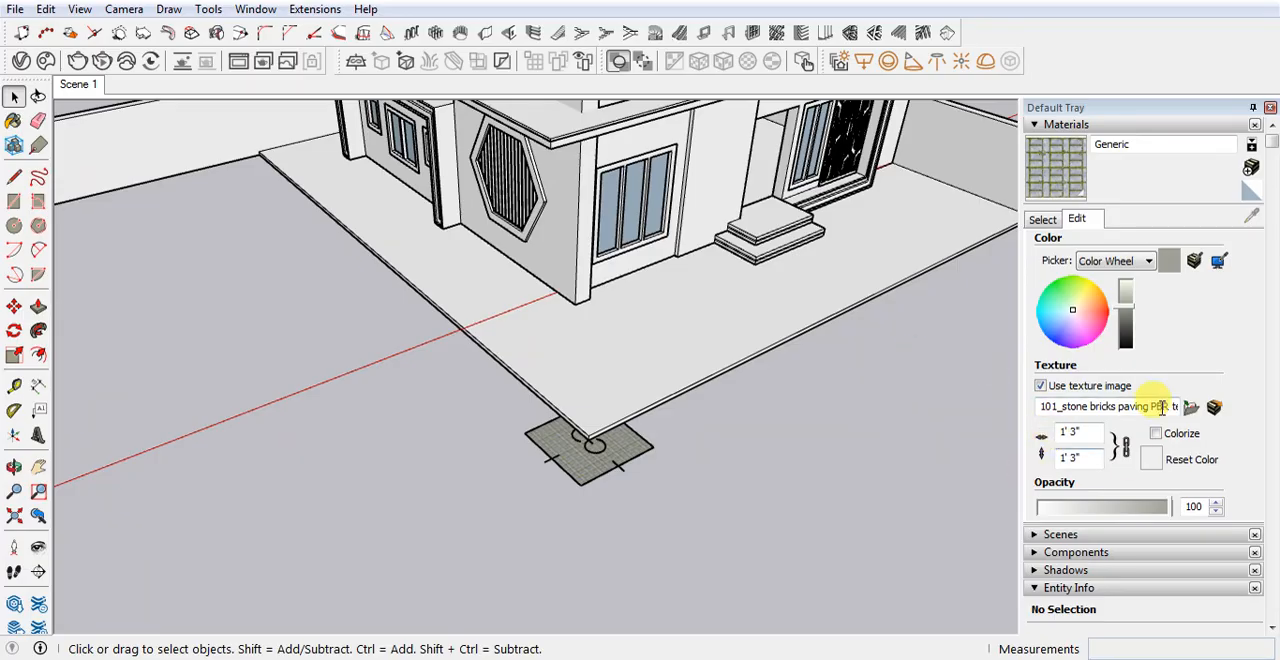
click(1041, 221)
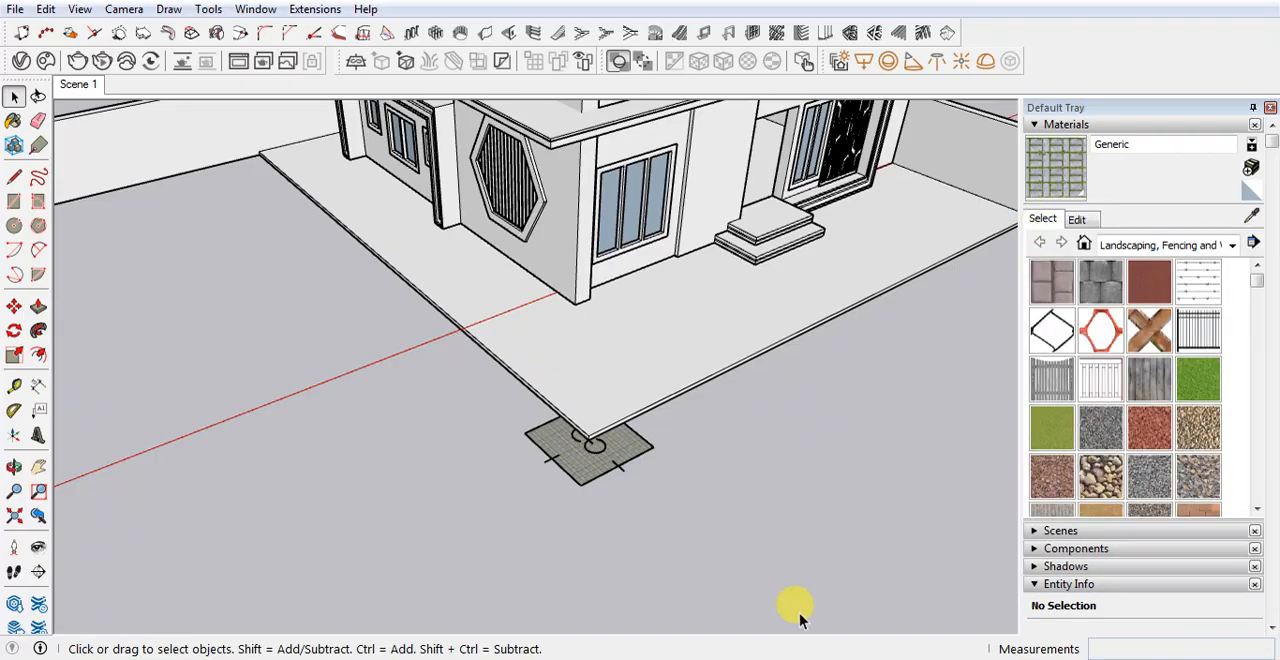
scroll(629, 466, down, 2)
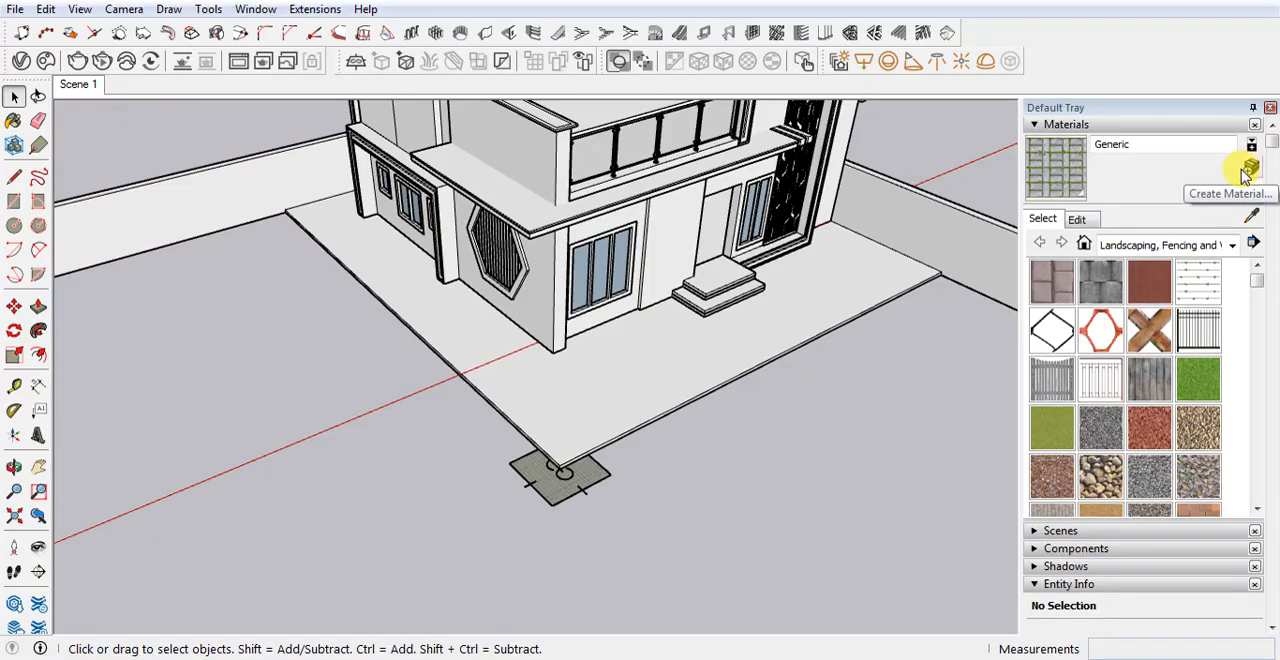
click(20, 64)
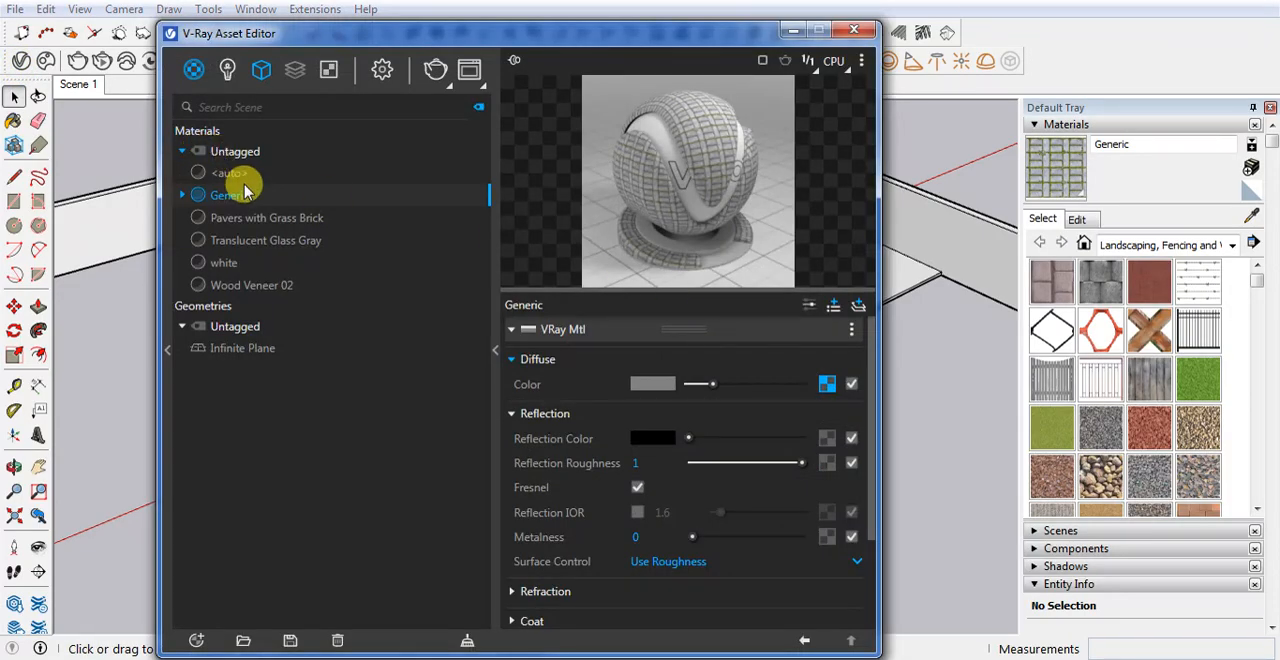
click(828, 386)
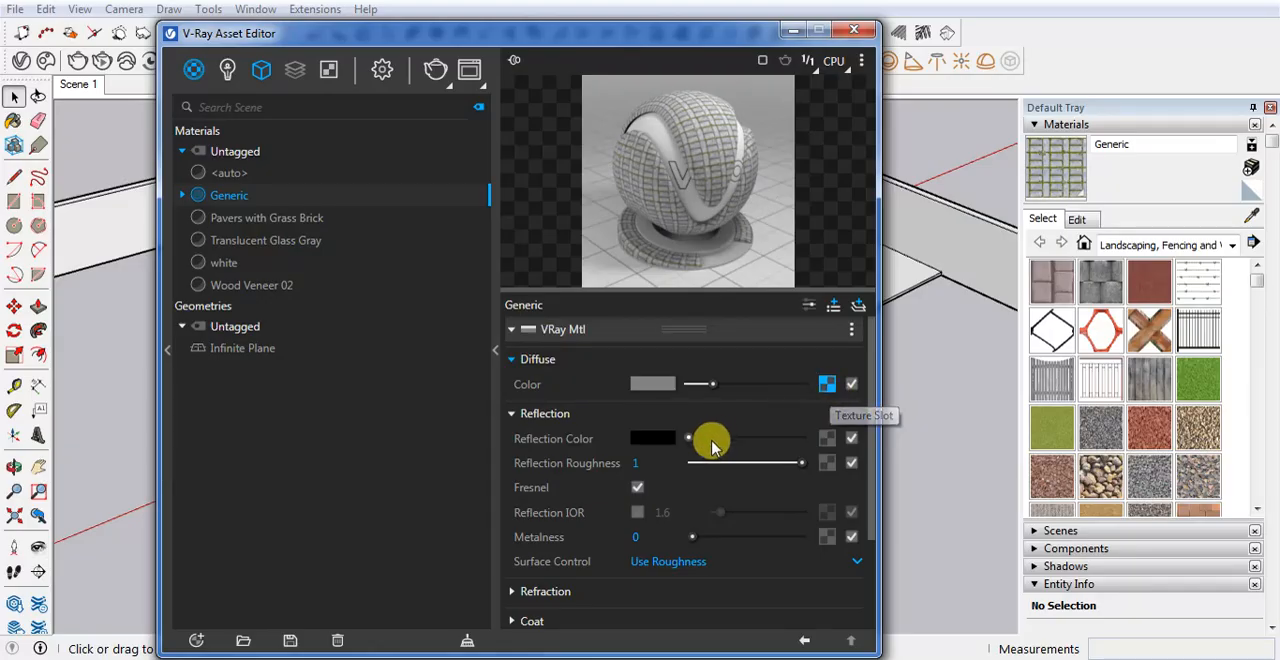